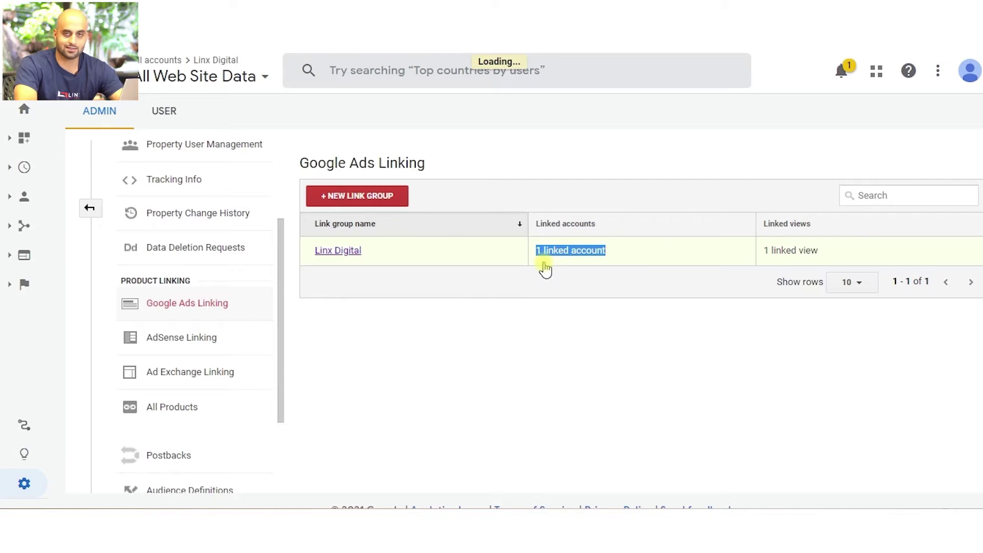
Review the Linx Digital Google Ads link group's configuration and its suggested follow-up actions.
scroll(544, 265, "down", 9)
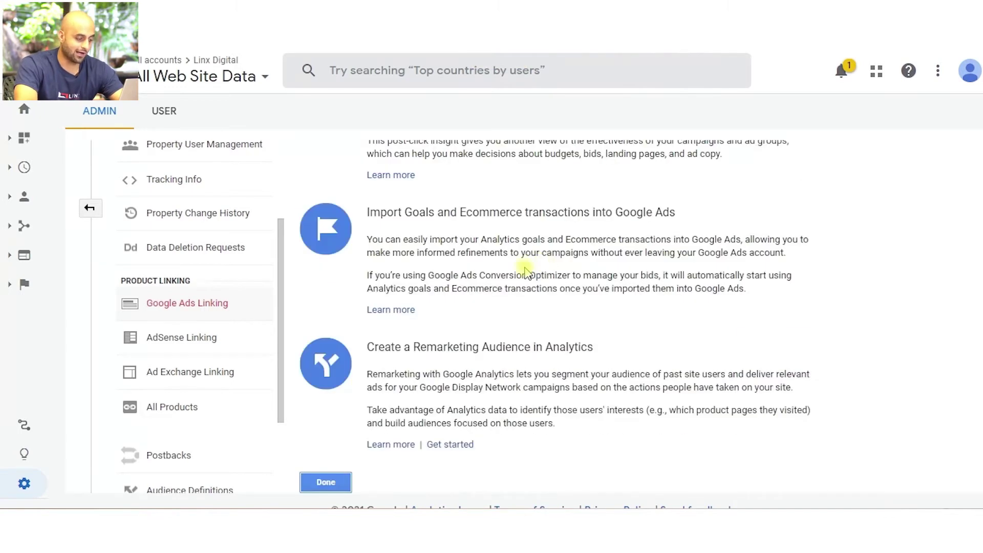
scroll(978, 338, "up", 3)
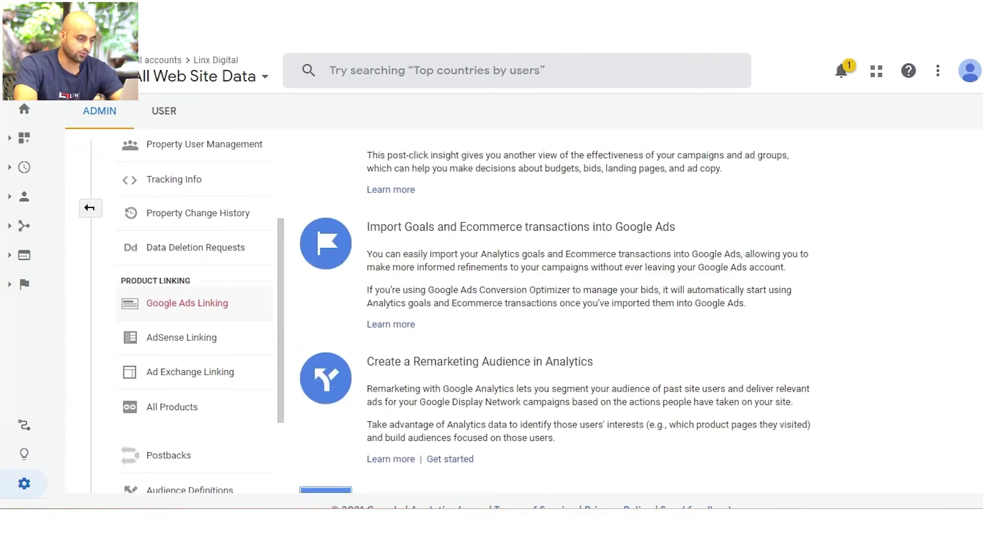
scroll(978, 339, "up", 3)
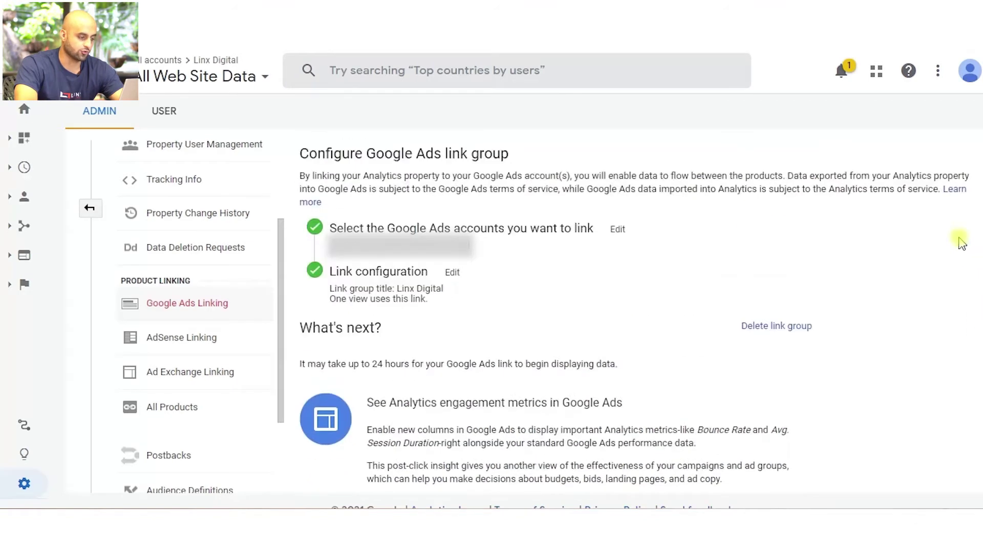
scroll(961, 243, "down", 5)
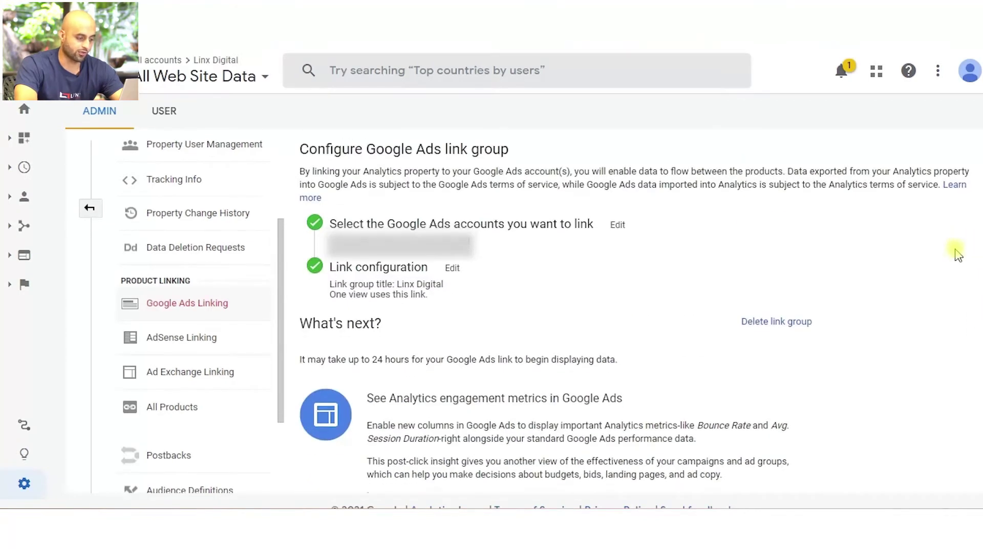
scroll(927, 369, "down", 2)
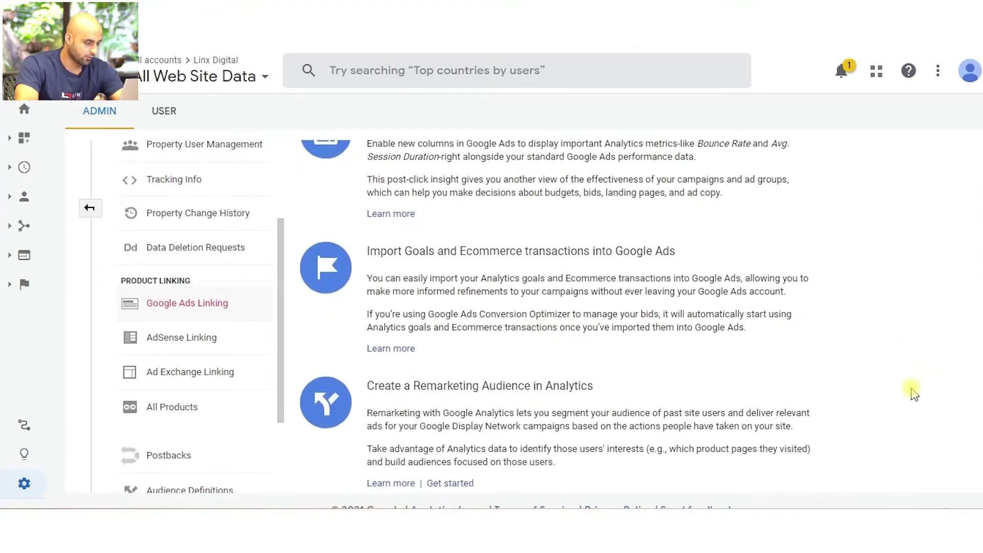
Go back to the admin settings and open the All Users - 7 days audience from the property's Audiences list.
left_click(89, 207)
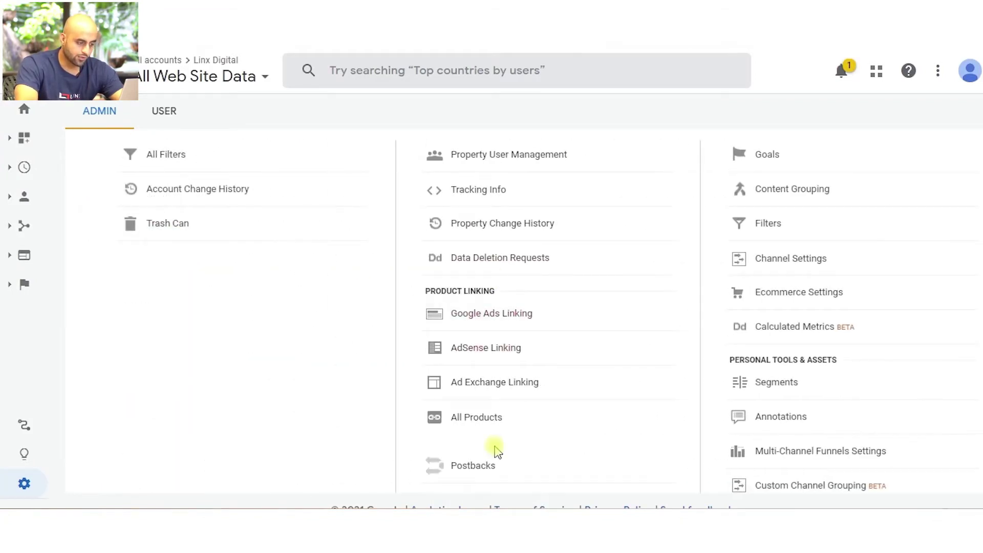
scroll(975, 413, "down", 3)
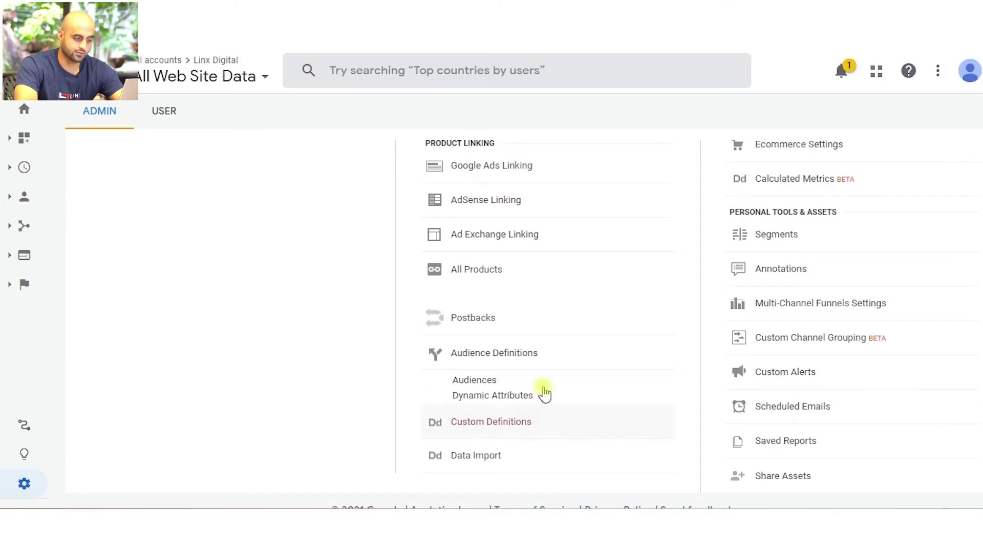
left_click(483, 380)
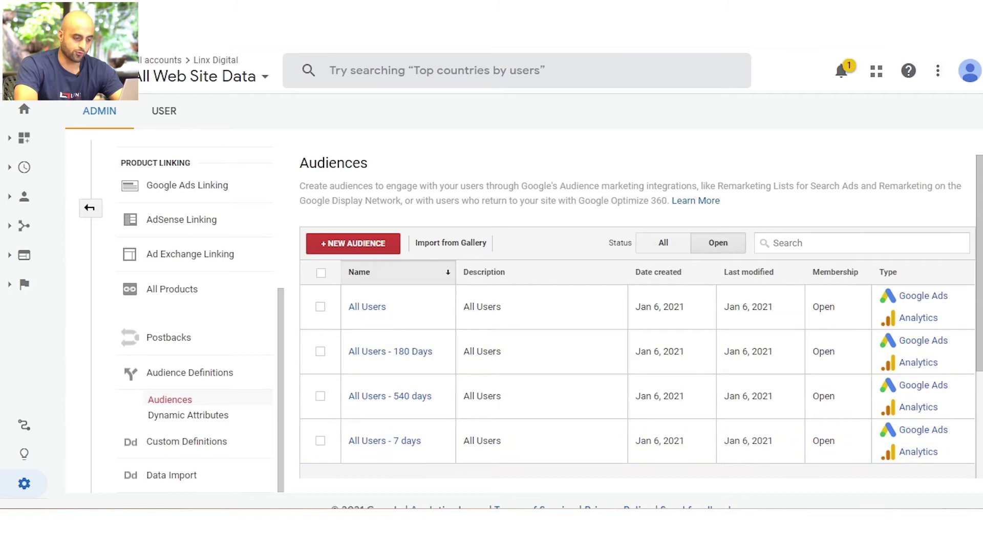
scroll(981, 266, "down", 1)
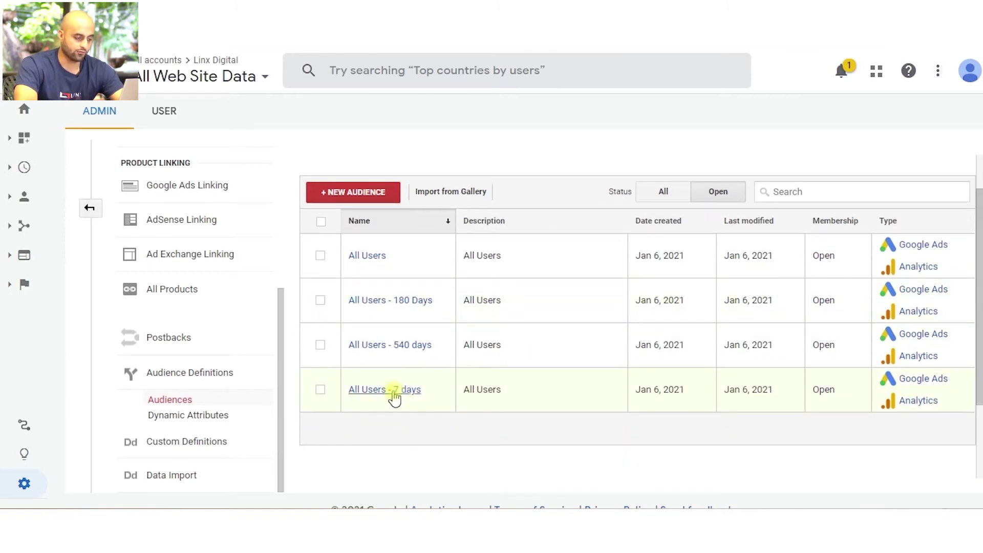
left_click(395, 397)
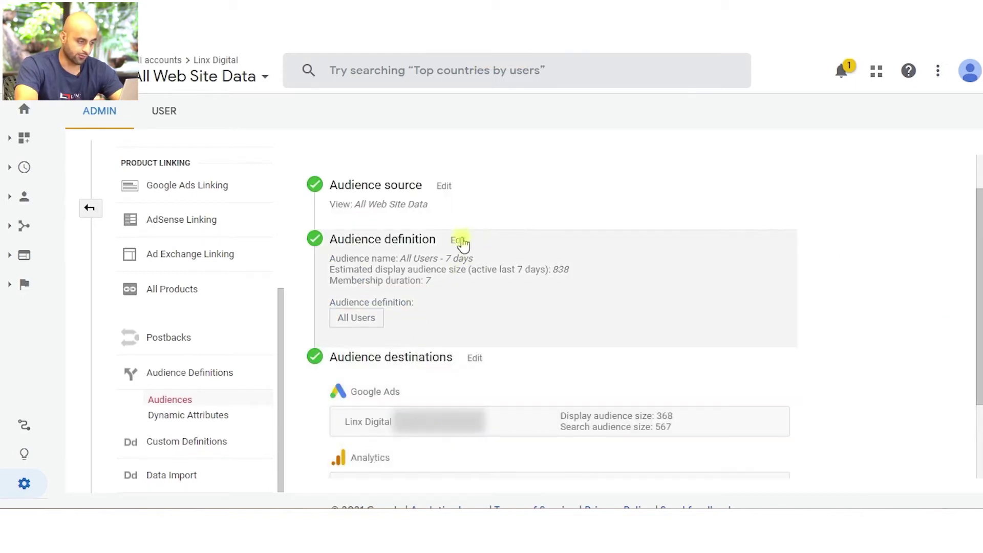
Check the view choices and help text for the audience's source, leaving without saving changes.
left_click(444, 187)
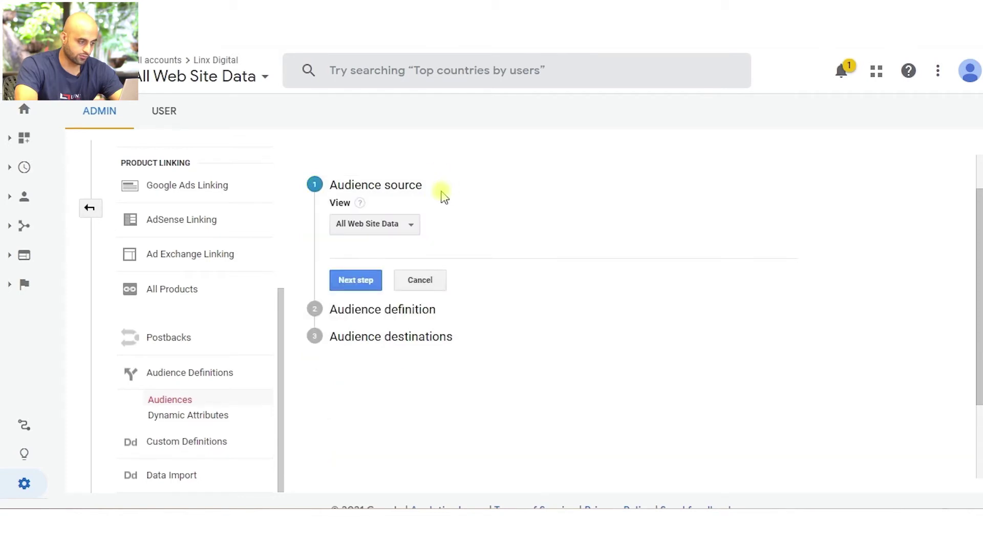
left_click(395, 225)
left_click(398, 229)
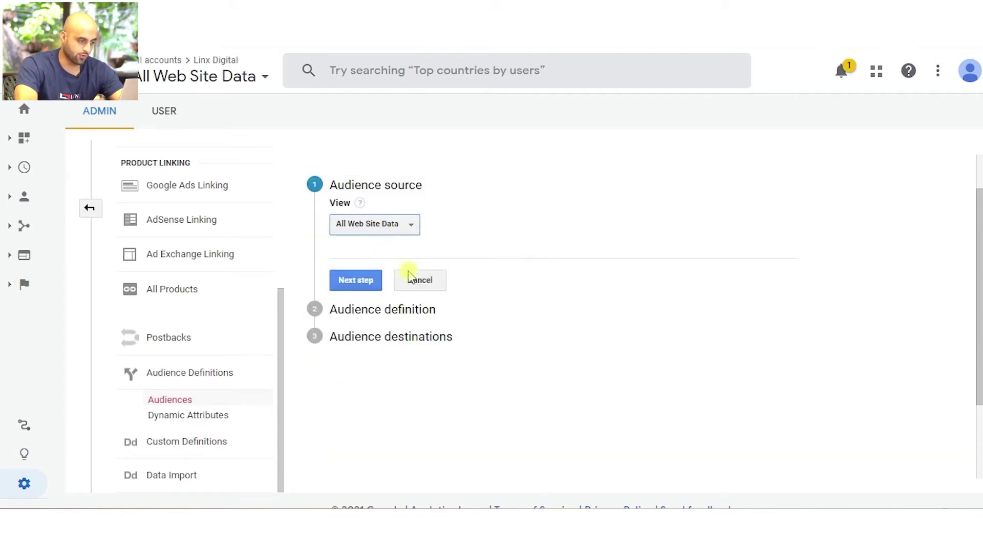
left_click(397, 223)
left_click(362, 204)
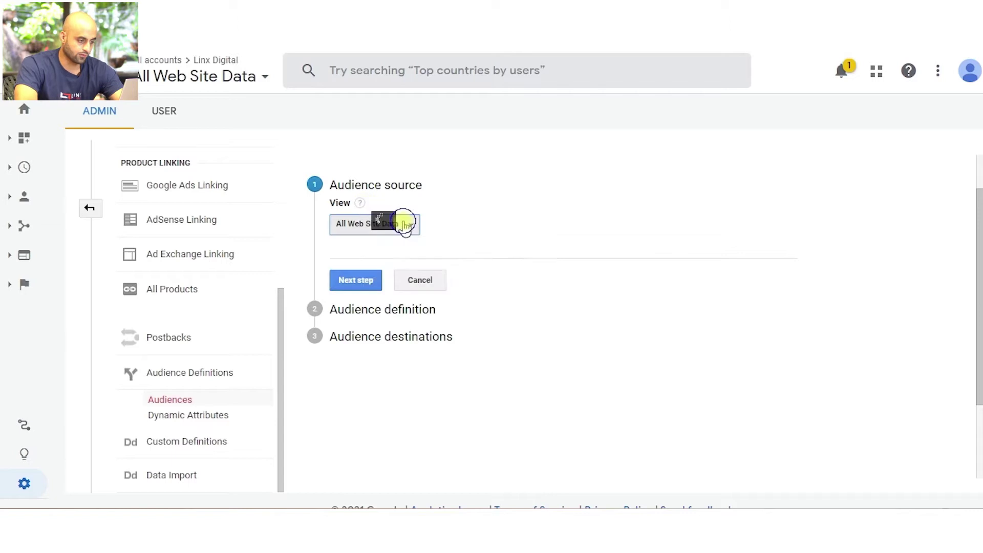
left_click(524, 323)
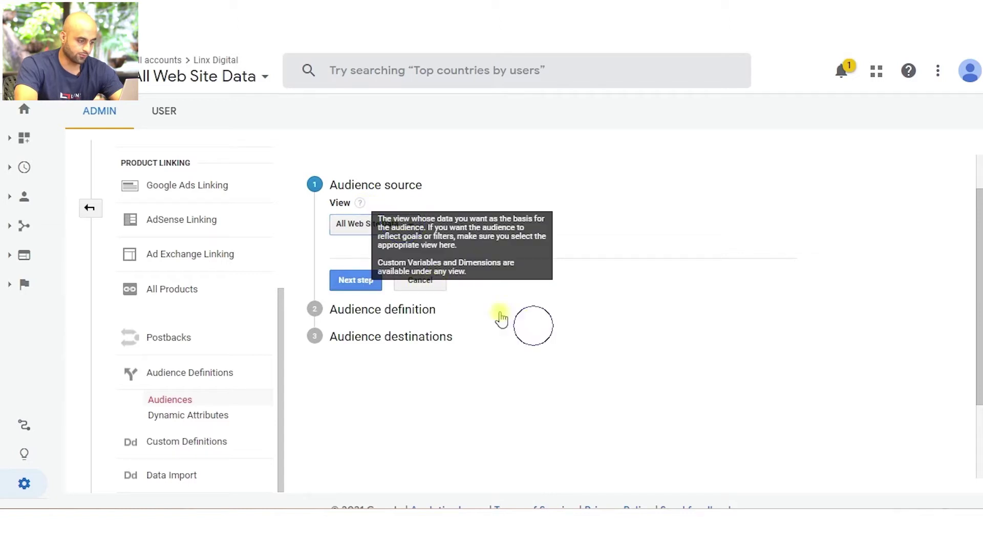
left_click(420, 280)
left_click(423, 281)
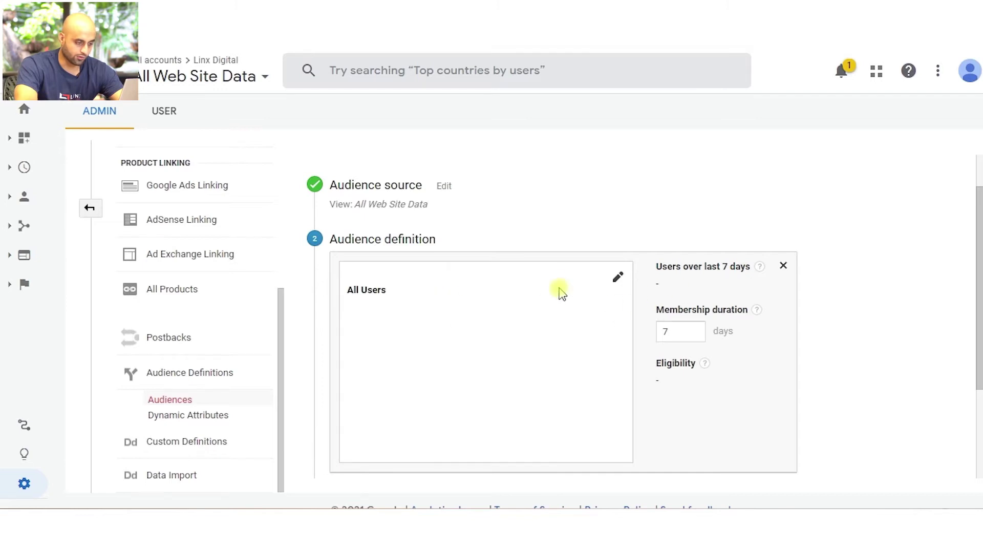
Inspect the Audience Builder's demographic filters and the recommended audience types, then cancel the definition edit.
left_click(617, 276)
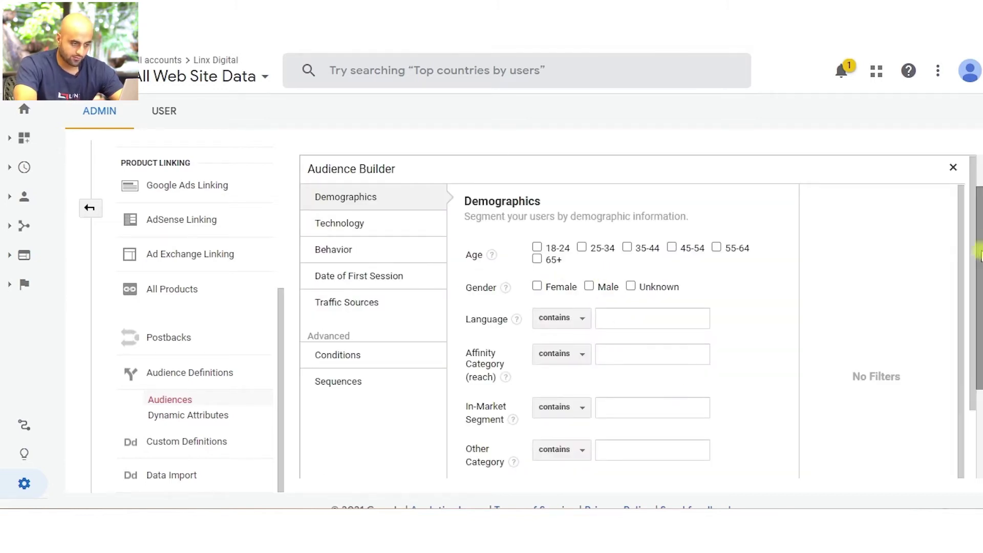
left_click(953, 167)
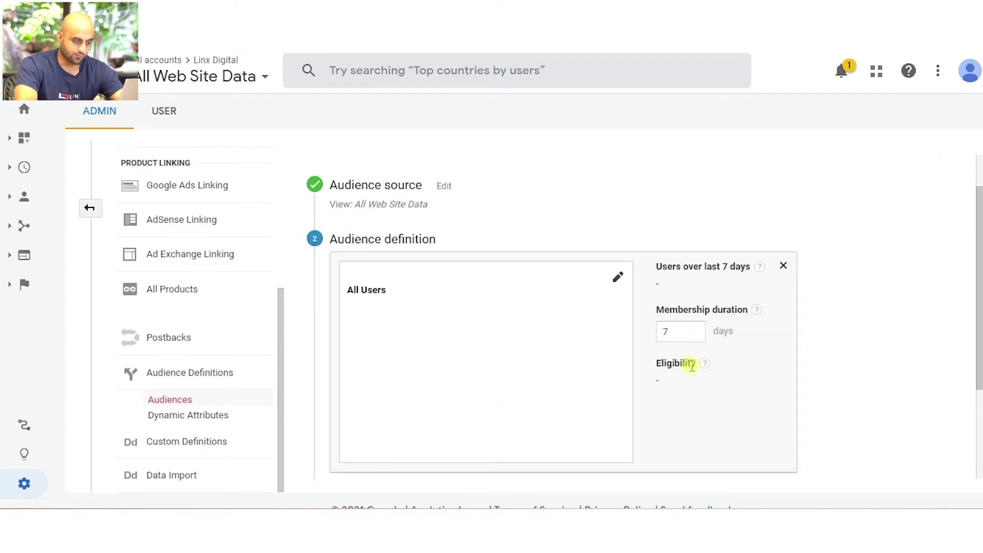
left_click(784, 266)
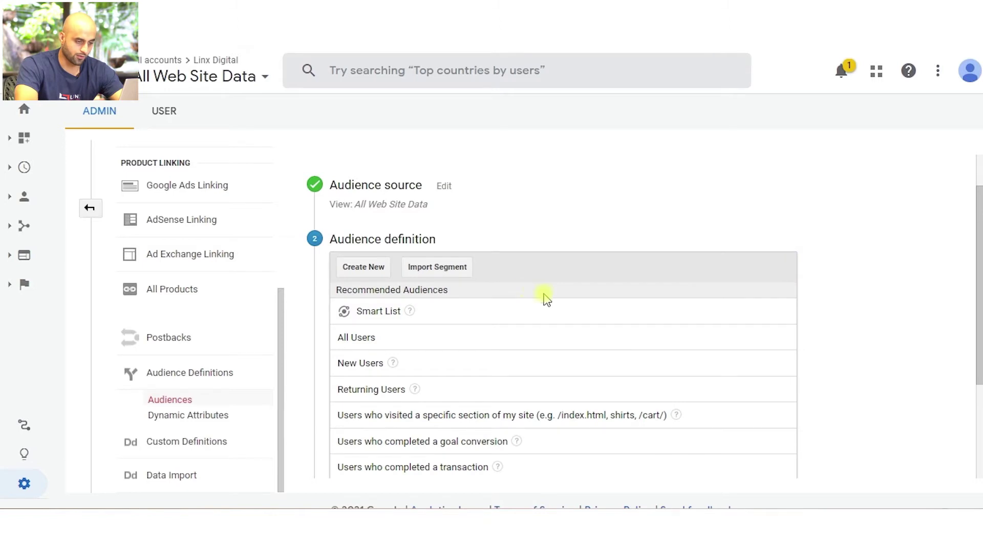
left_click_drag(976, 228, 961, 336)
left_click(356, 424)
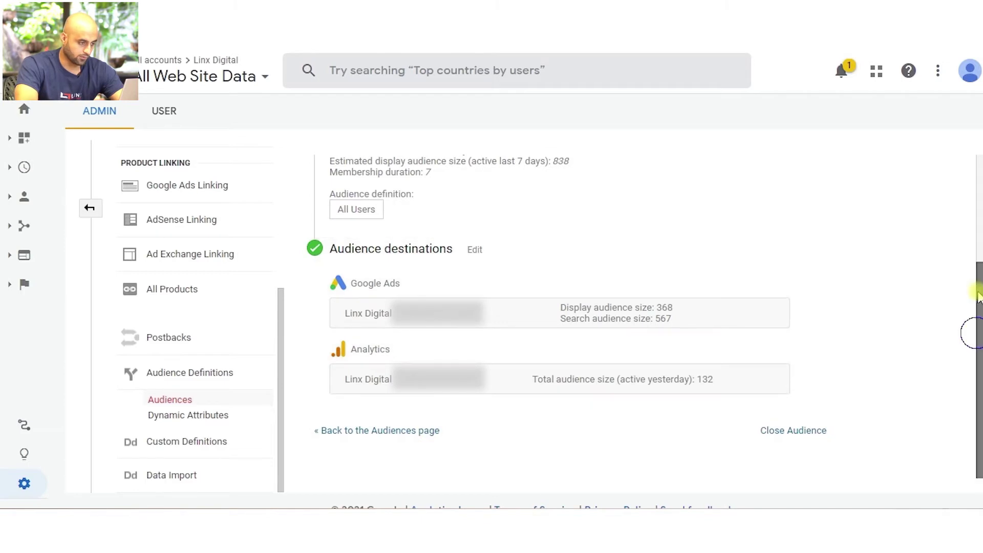
Review the All Users - 7 days audience's summary and destinations, and return to the Audiences list.
left_click_drag(972, 331, 974, 213)
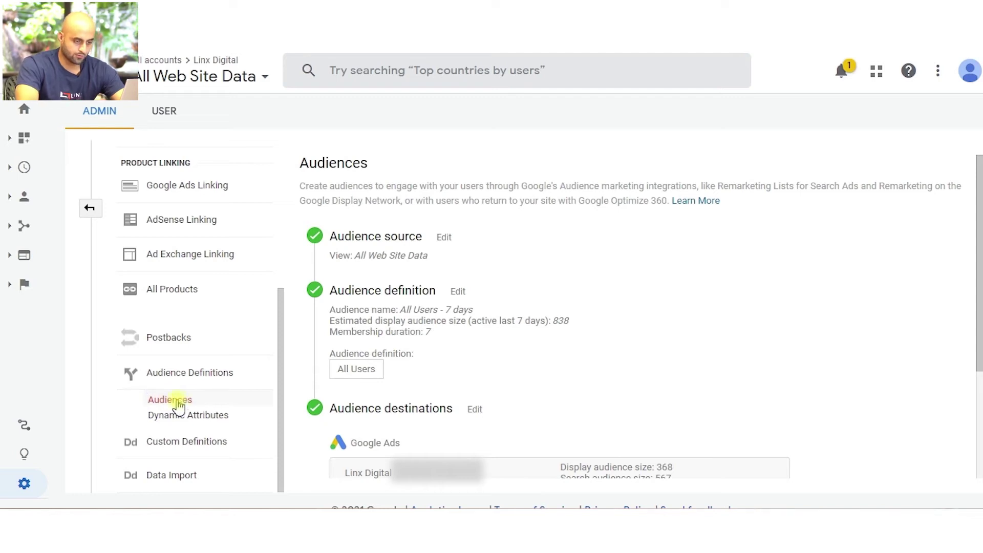
left_click_drag(979, 232, 979, 395)
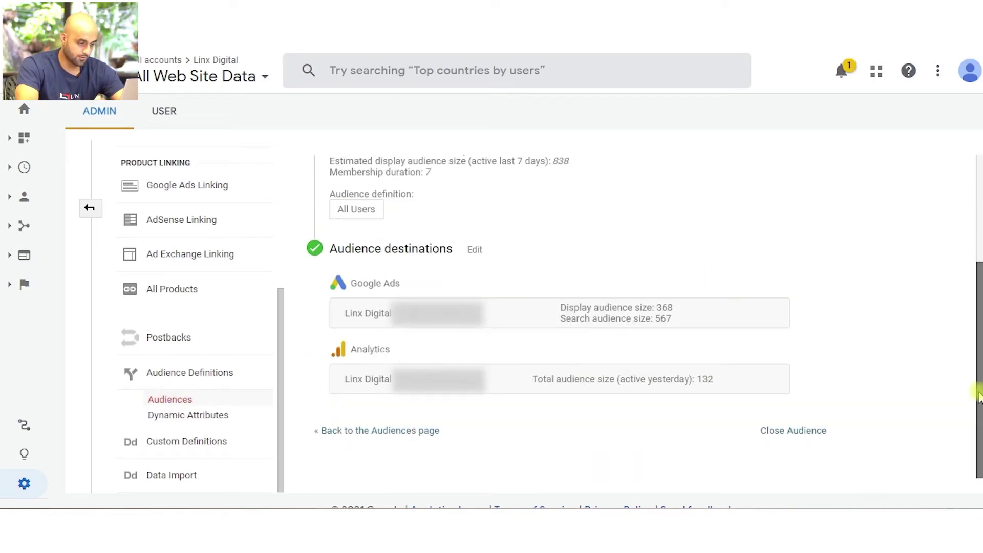
left_click(393, 431)
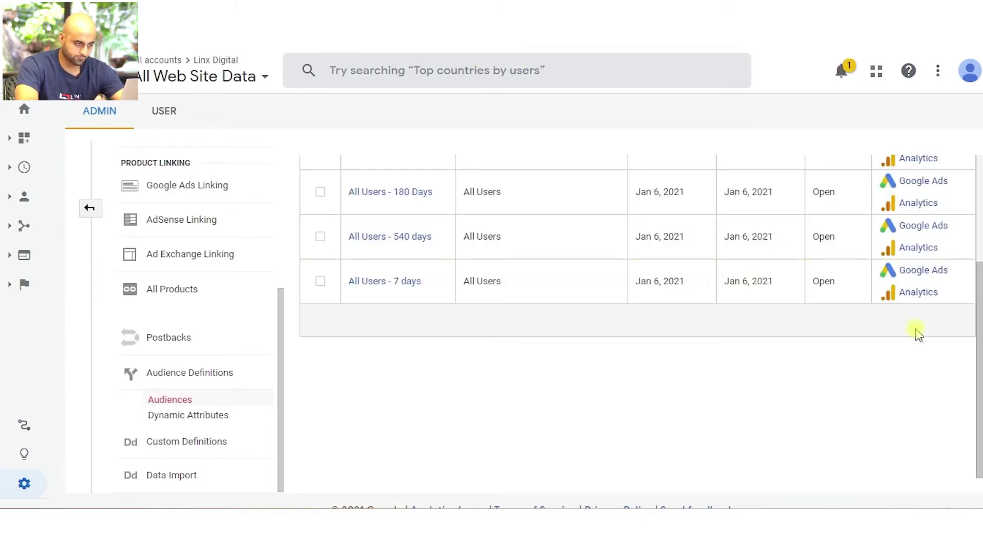
Start a new audience with All Web Site Data as its source view and proceed to the audience definition.
left_click_drag(979, 341, 978, 233)
left_click(353, 244)
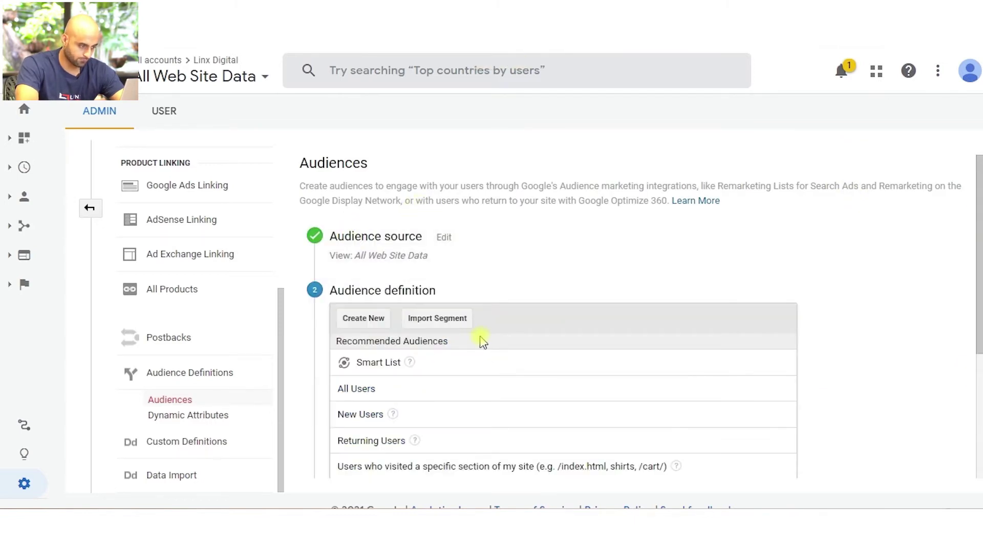
left_click(446, 238)
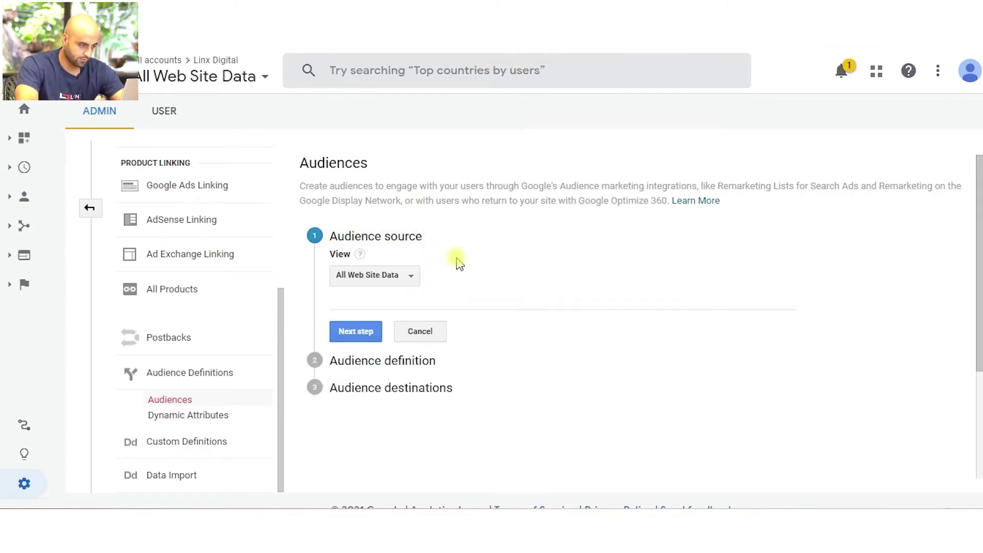
left_click(399, 278)
left_click(408, 279)
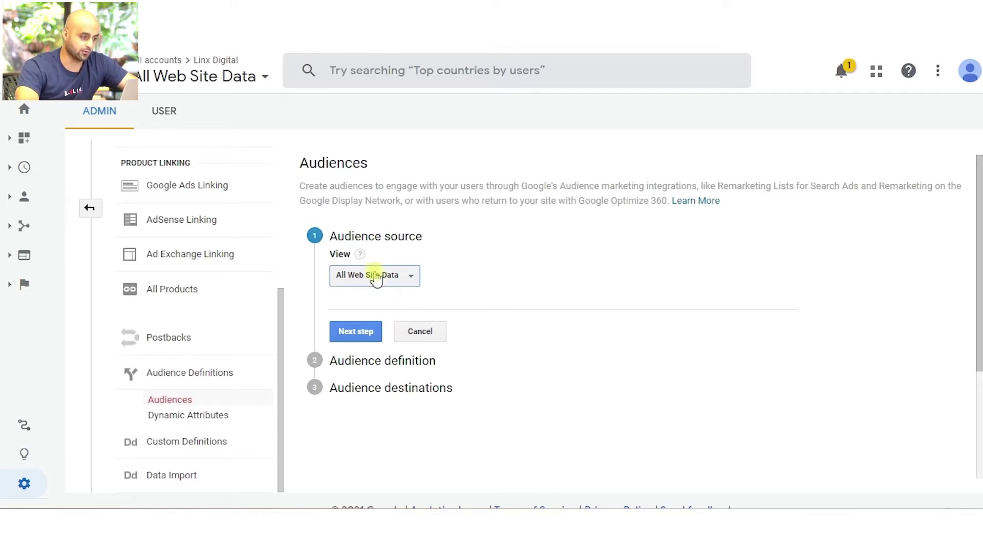
left_click(399, 279)
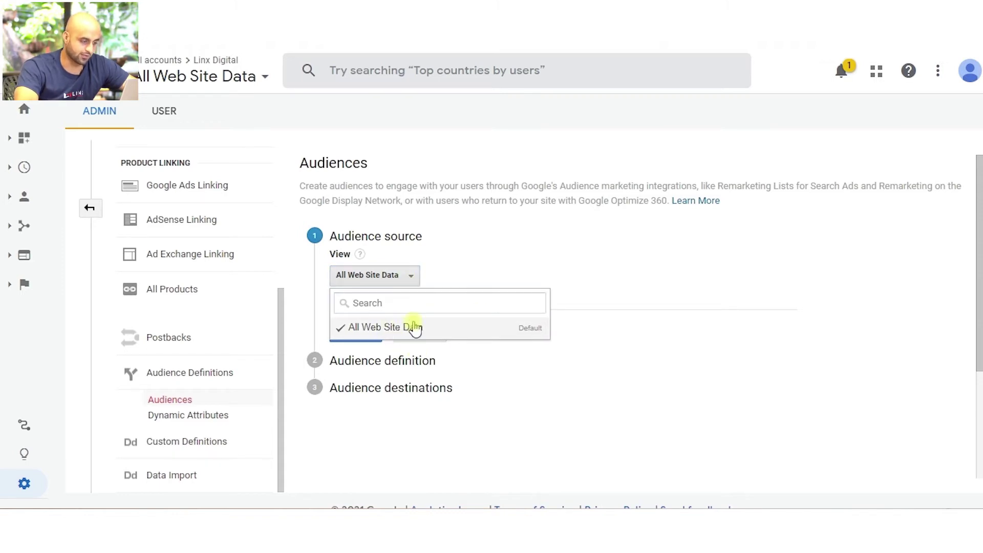
left_click(745, 264)
left_click(368, 330)
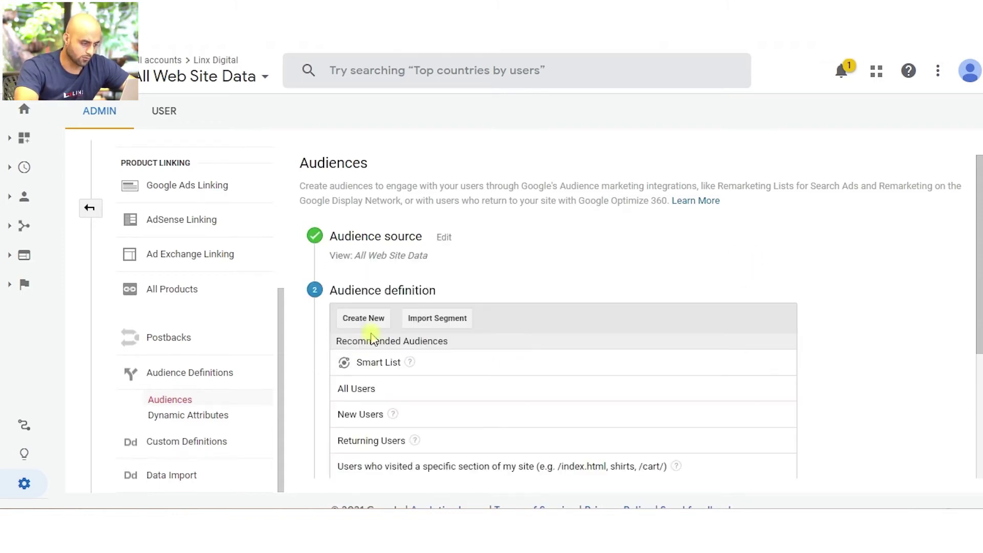
Import the FB segment as the new audience's definition and check its source condition.
left_click(435, 319)
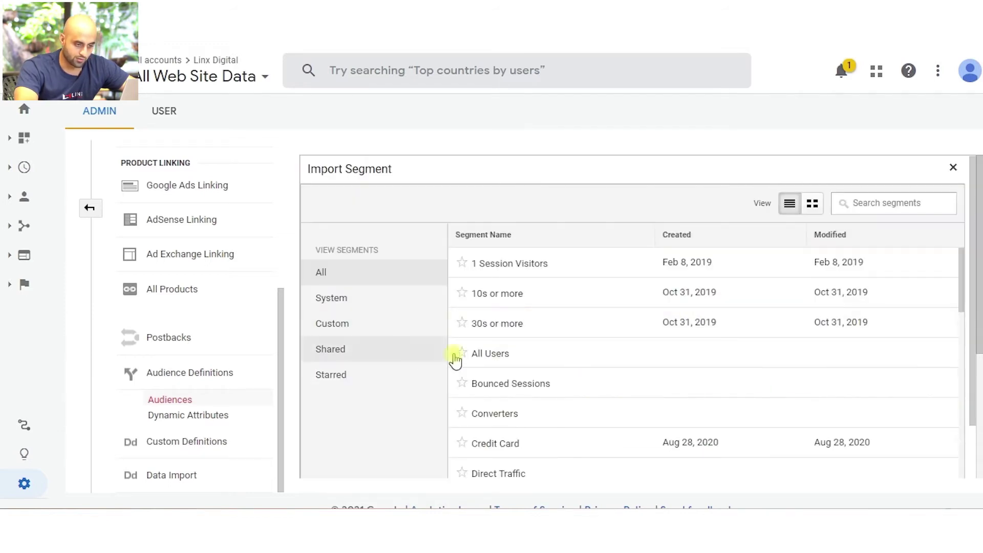
left_click_drag(959, 270, 955, 314)
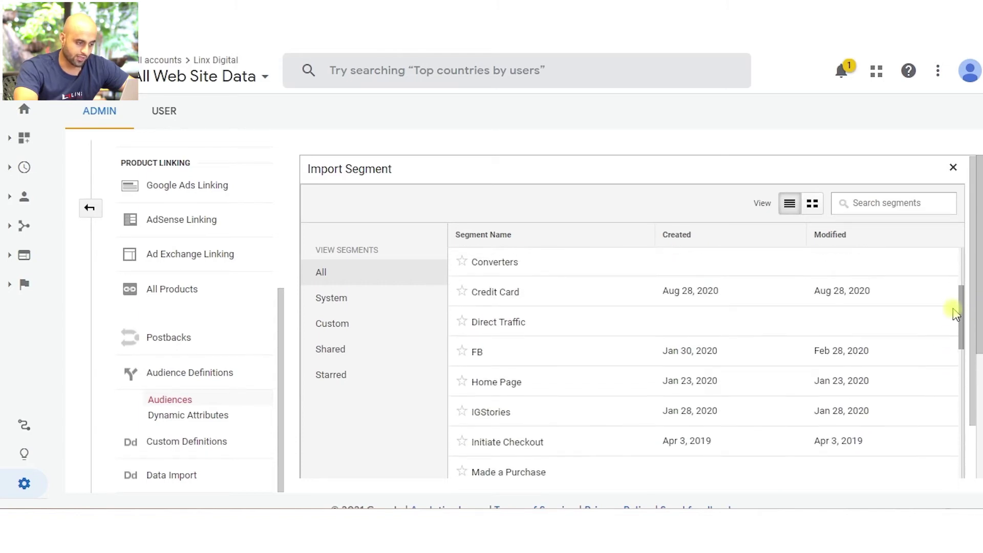
left_click(491, 351)
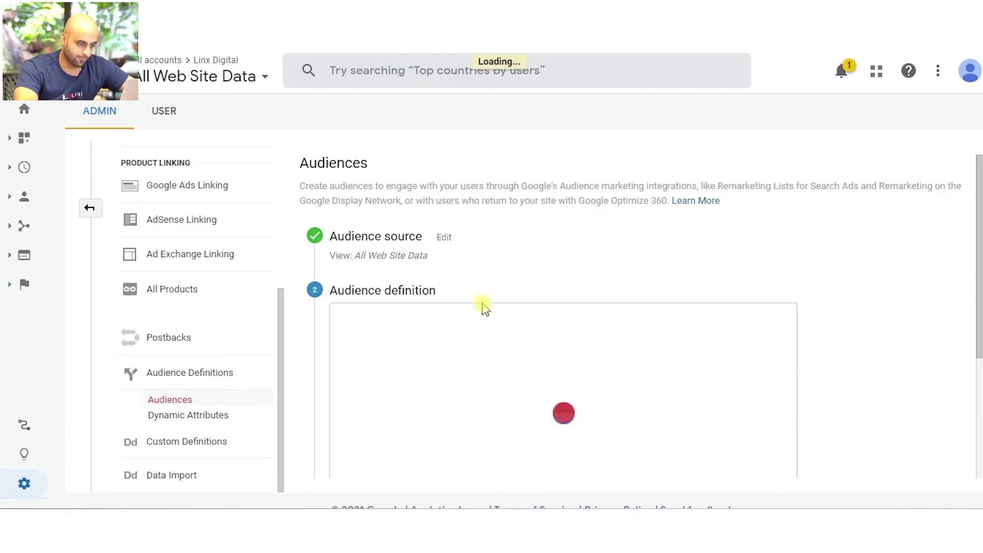
left_click_drag(975, 223, 970, 270)
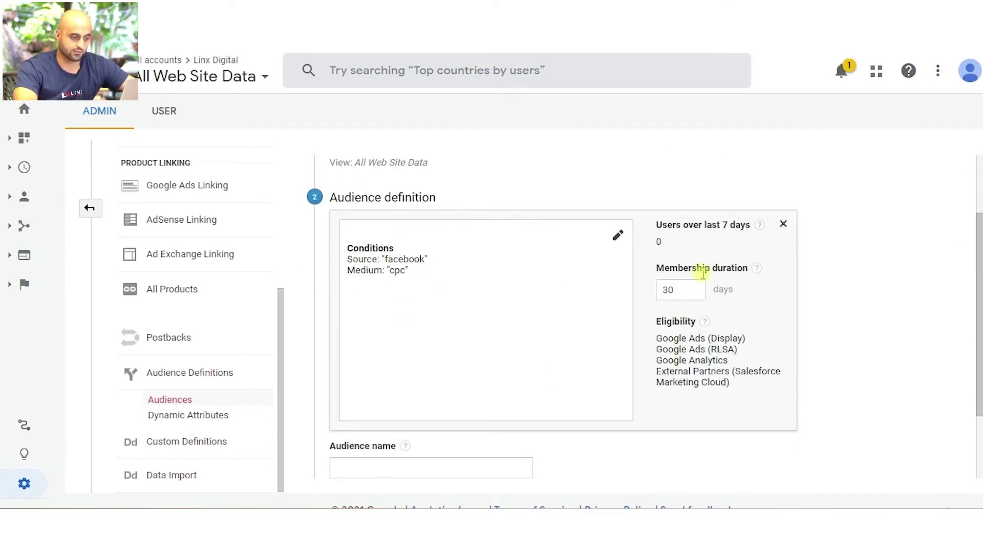
double_click(404, 260)
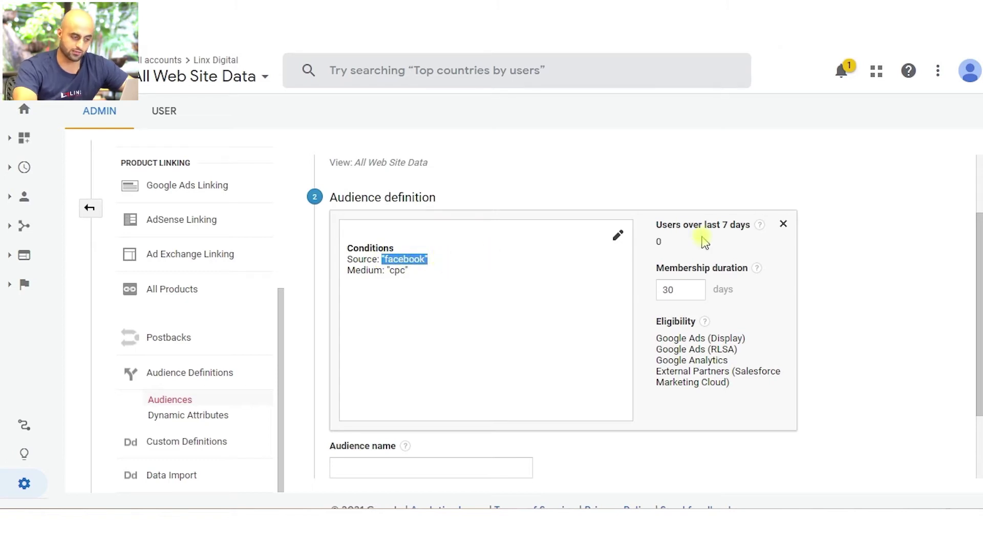
Set the new audience's membership duration to 100 days.
left_click_drag(680, 290, 608, 285)
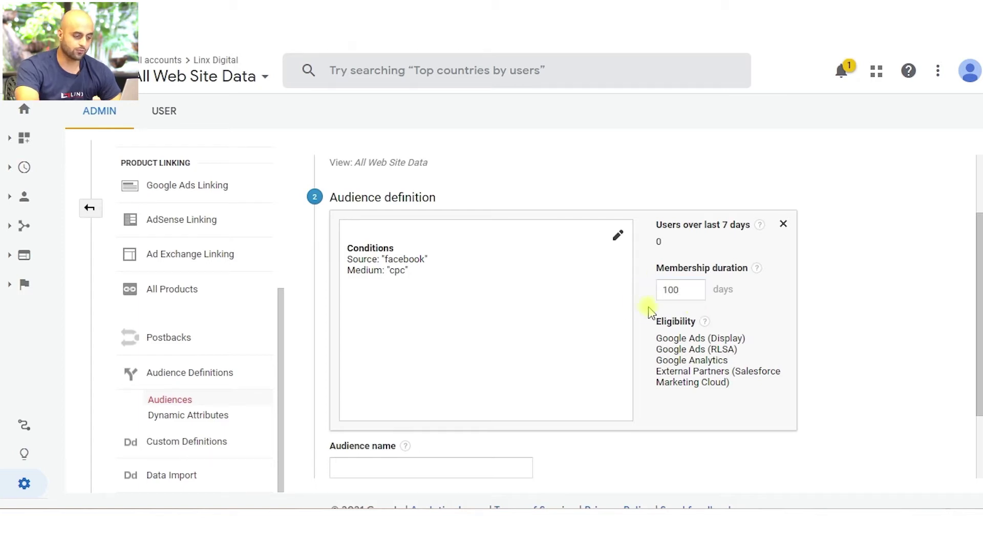
left_click(559, 321)
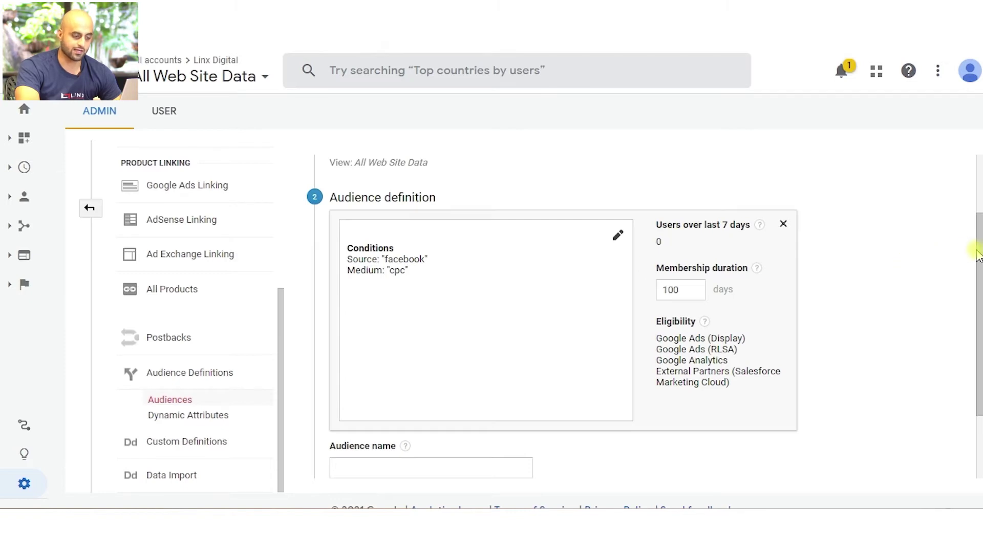
left_click_drag(973, 267, 973, 330)
scroll(972, 330, "up", 2)
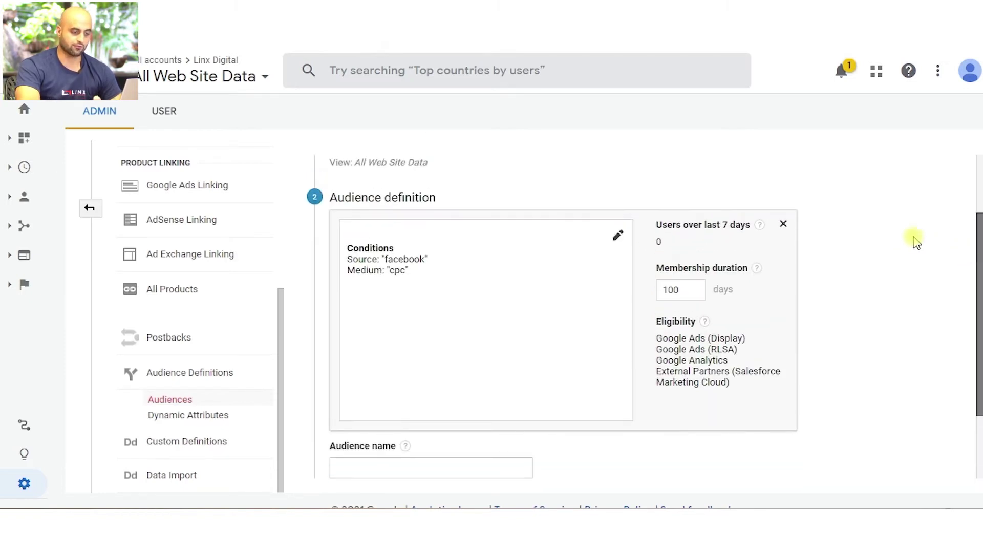
Remove the imported FB segment from the audience definition and browse the importable segments without choosing one.
left_click(783, 224)
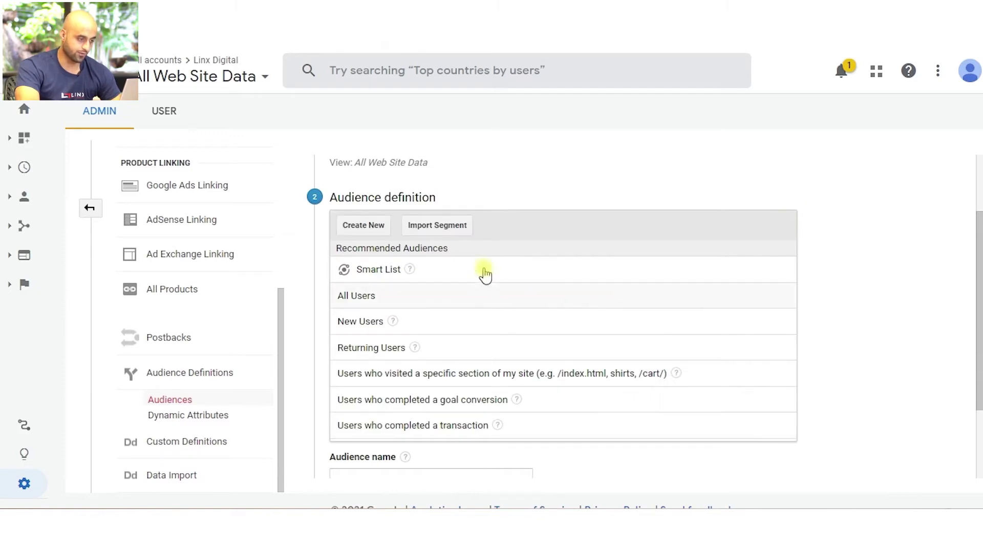
left_click(425, 228)
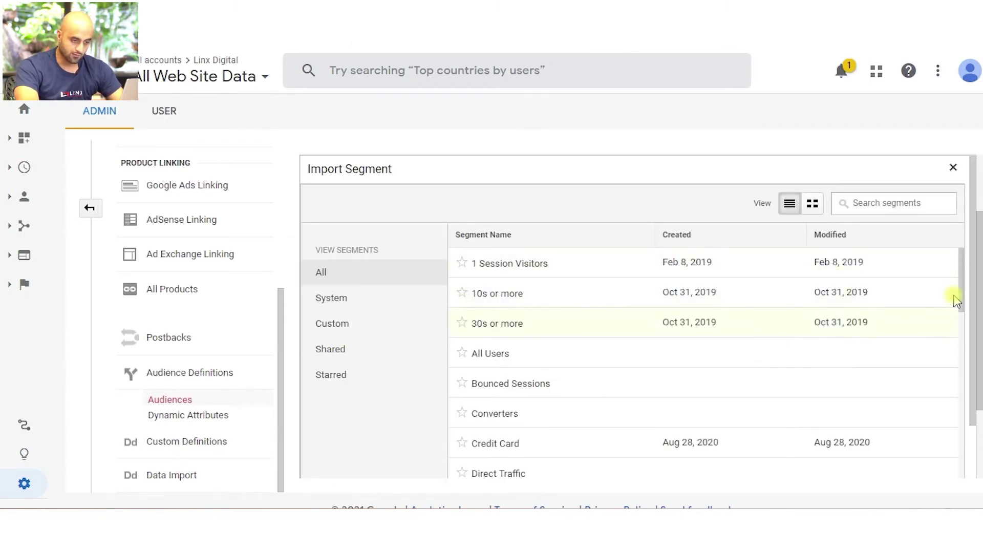
mouse_move(961, 281)
left_mouse_down()
mouse_move(937, 484)
mouse_move(960, 279)
left_mouse_up()
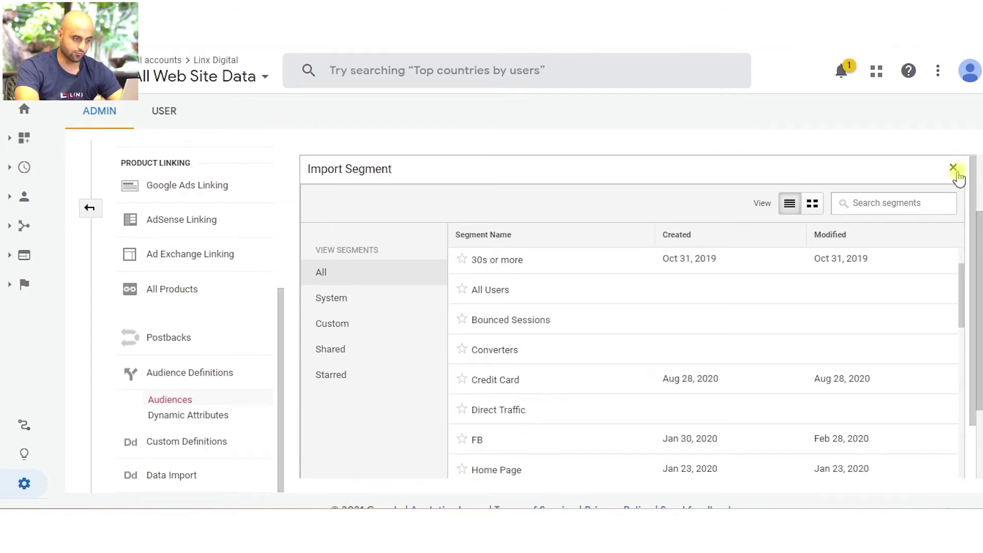
left_click(954, 169)
Start a custom audience definition based on traffic sources and set it to filter users.
left_click(359, 224)
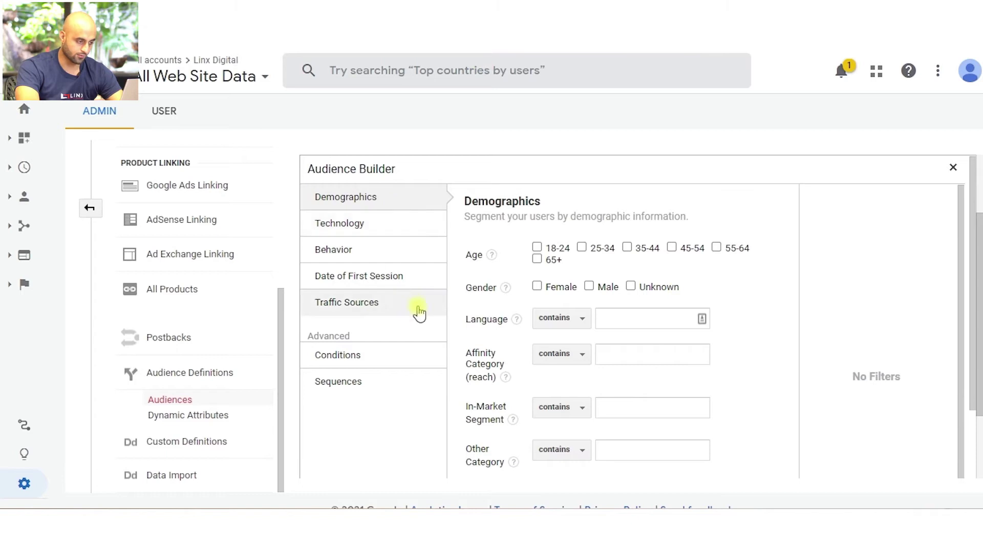
left_click(385, 303)
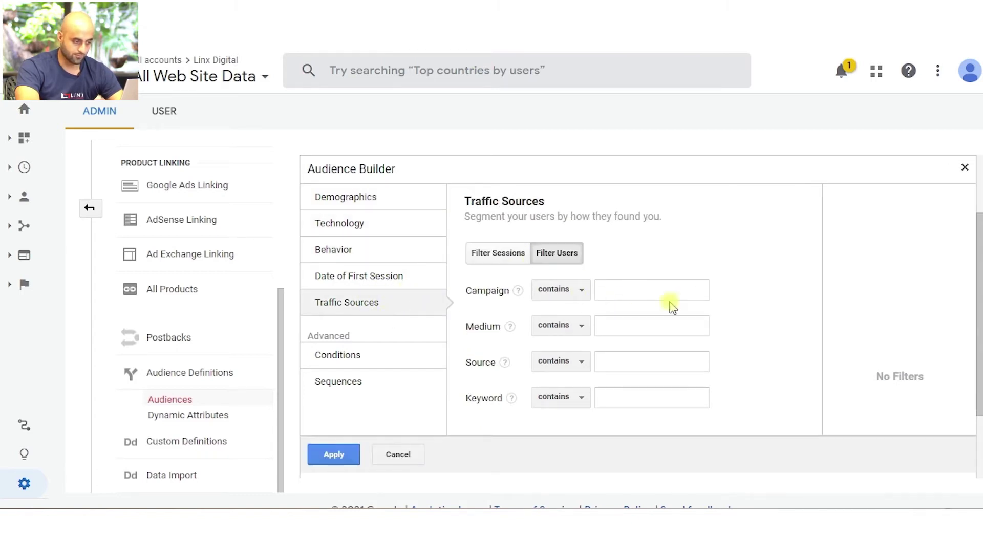
left_click(643, 287)
left_click(500, 250)
left_click(566, 251)
Try the campaign condition with "fb" and "goo", and clear it again.
left_click(613, 294)
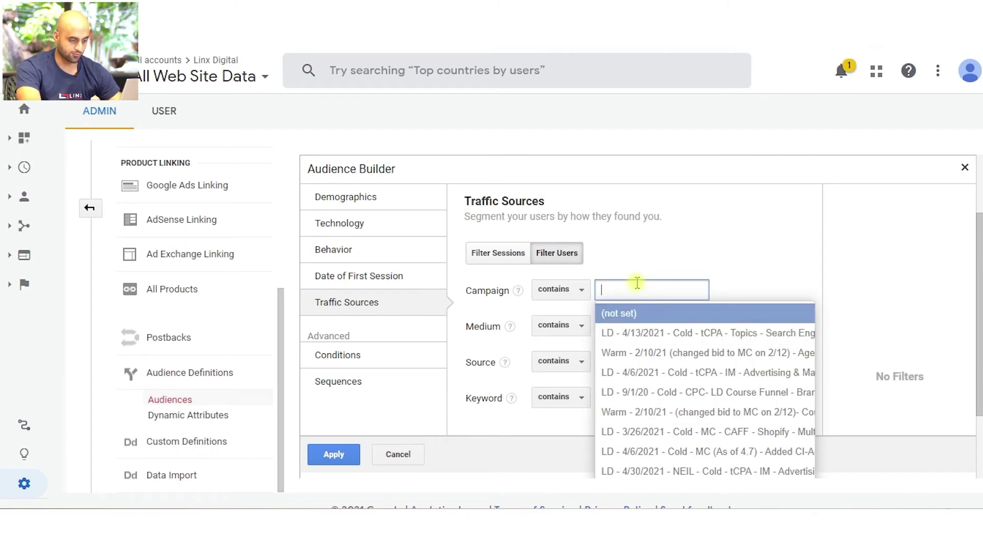
type("fb")
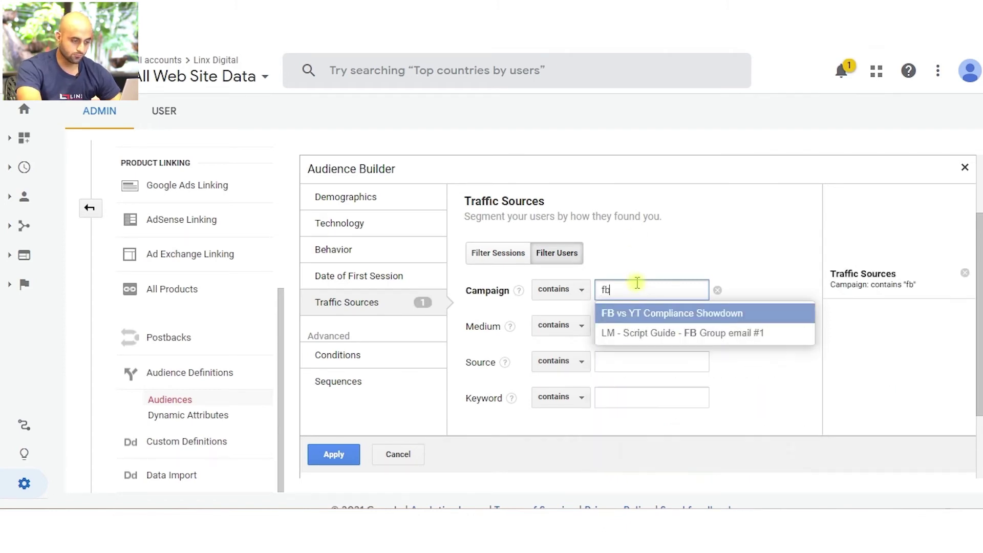
key("BackSpace")
key("BackSpace")
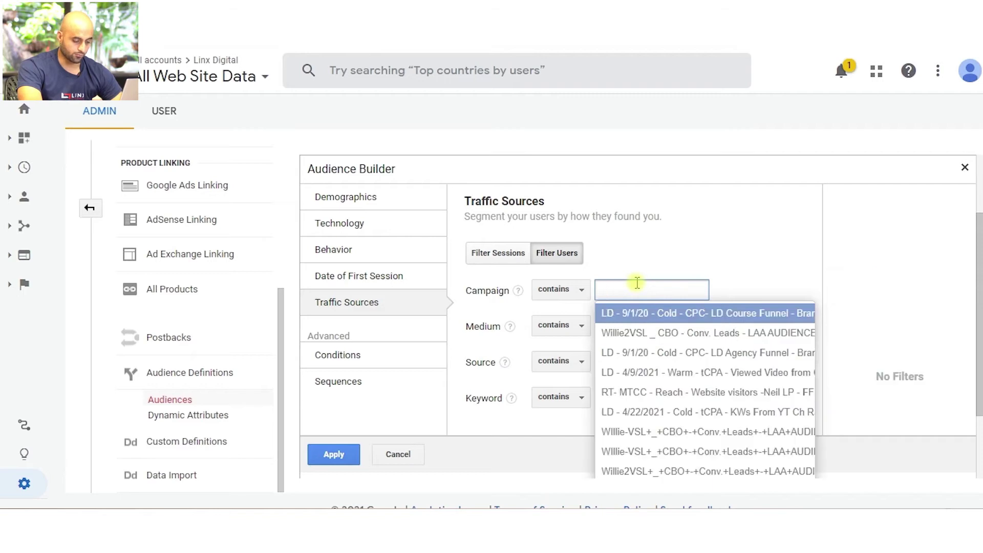
type("goo")
key("BackSpace")
key("BackSpace")
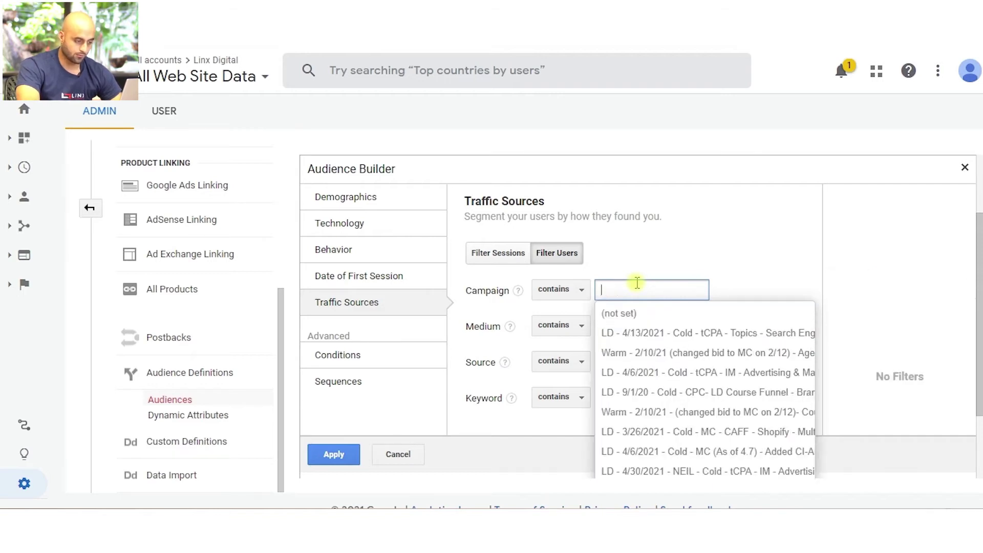
Try the medium condition with "f" and "fa" using the contains operator, and clear it again.
left_click(582, 324)
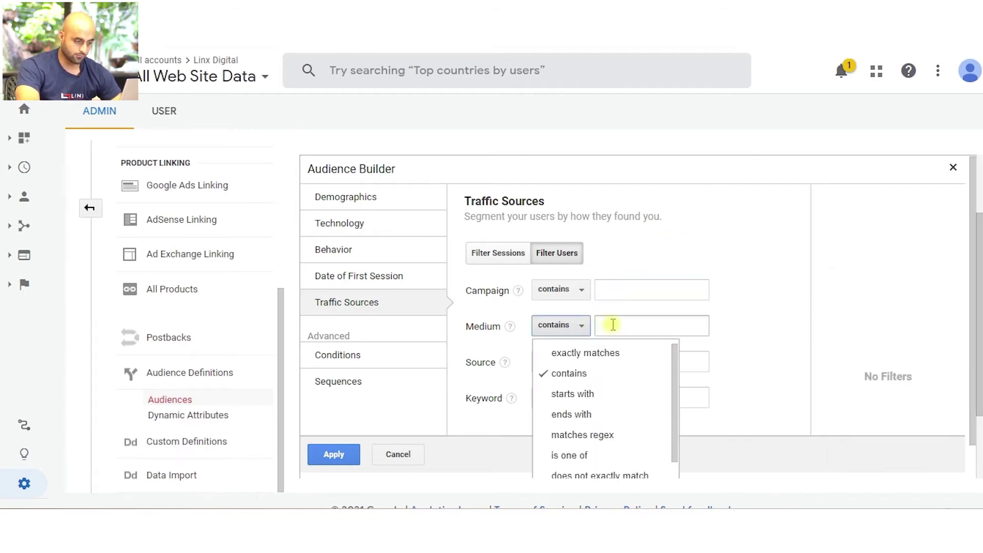
left_click(638, 328)
type("f")
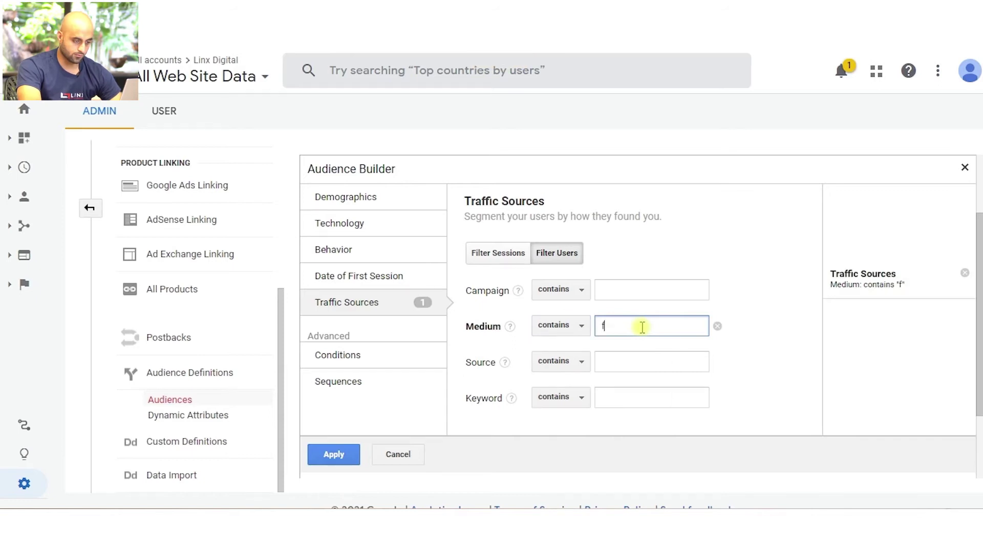
key("BackSpace")
type("fa")
key("BackSpace")
key("BackSpace")
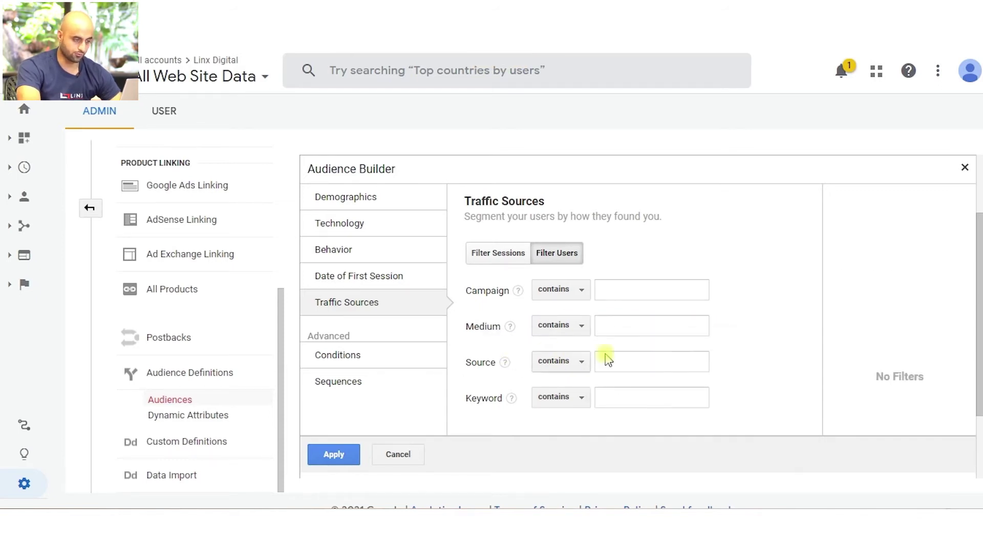
Set the traffic source condition to source contains "fac" and dismiss the suggestions.
left_click(622, 360)
type("fac")
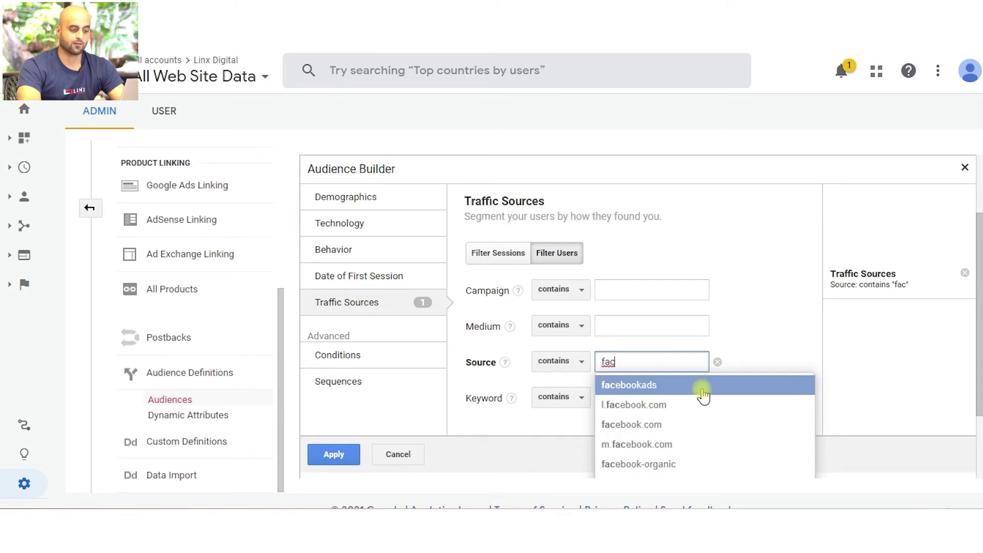
left_click(730, 358)
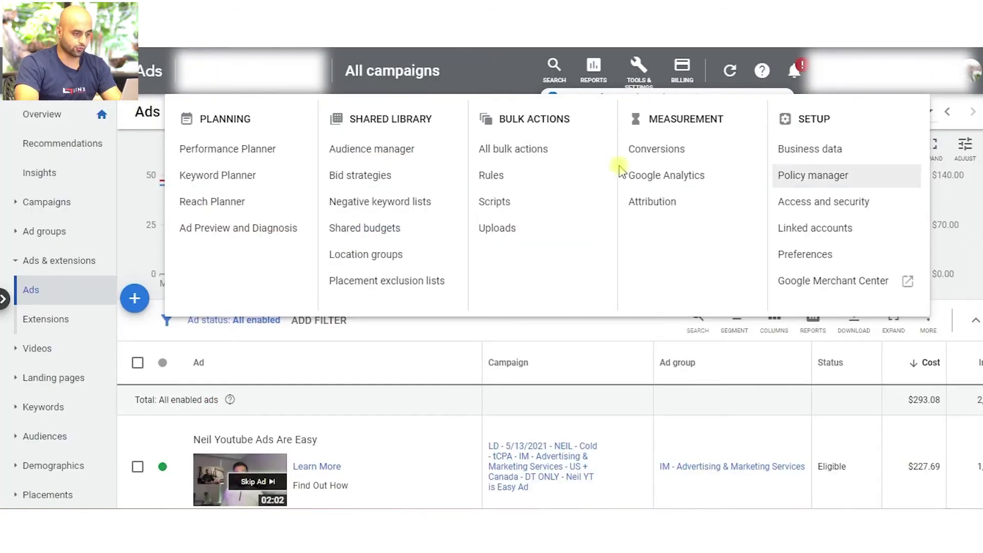
Switch to Google Ads, open the Audience manager and compare its remarketing and custom audience lists.
left_click(380, 150)
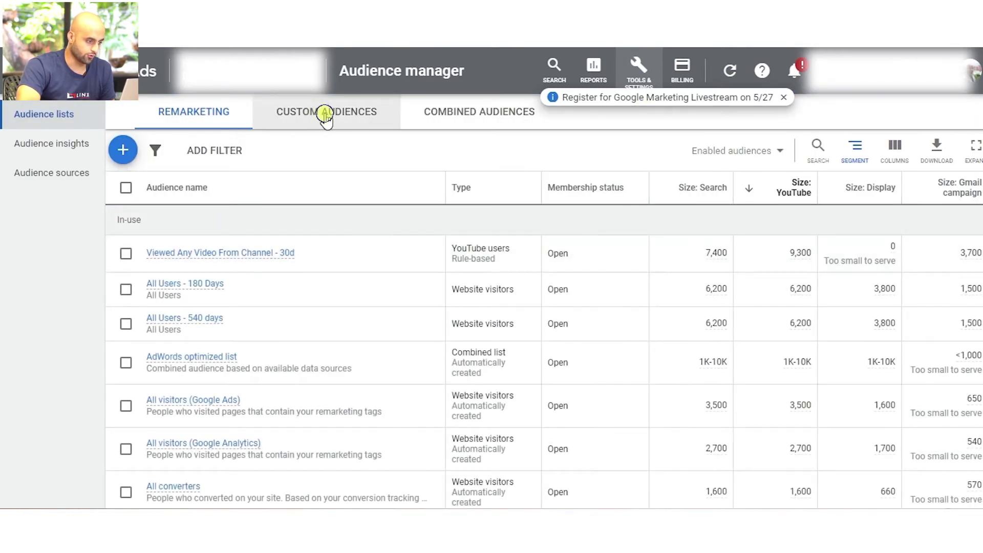
left_click(325, 116)
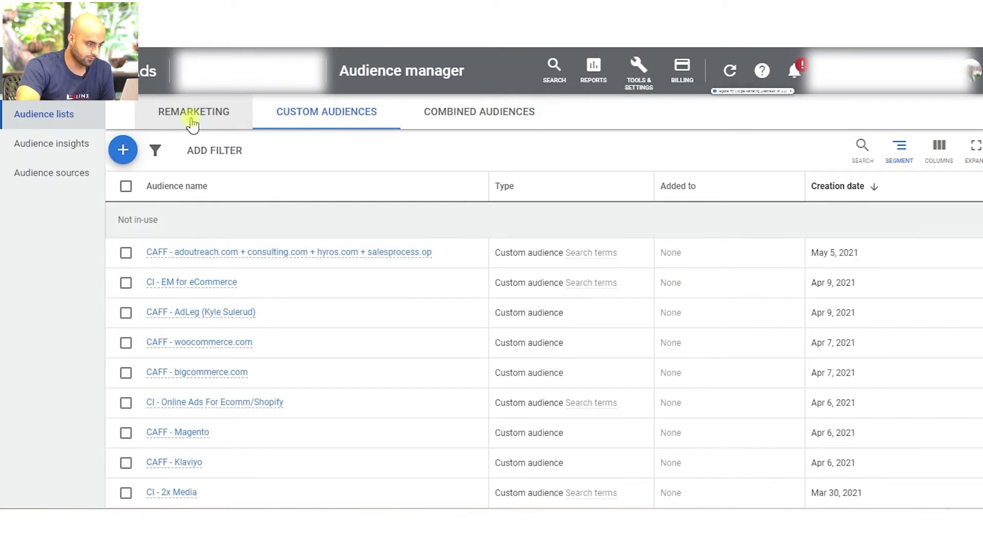
left_click(192, 122)
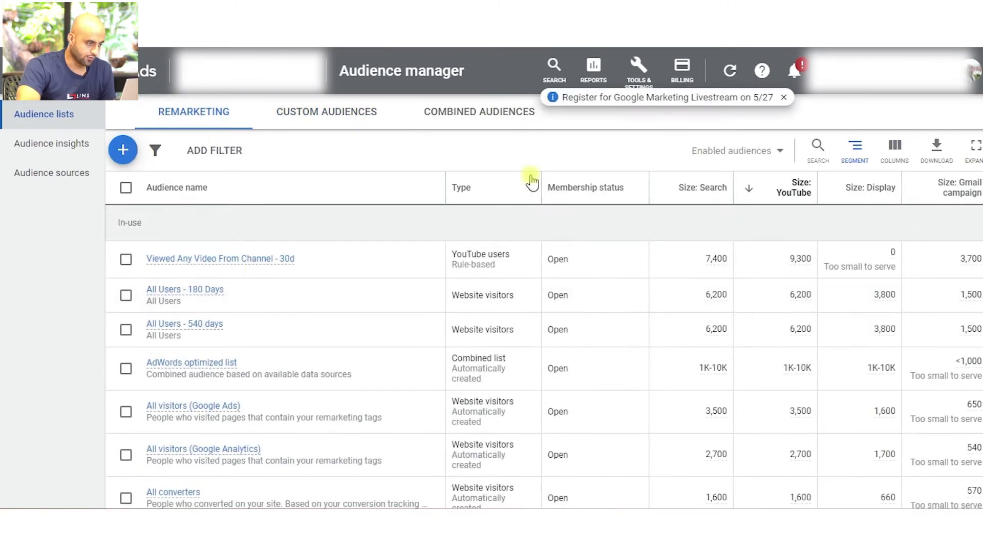
Examine the Google Analytics (UA) audience source's details, and open its in-use lists.
left_click(74, 179)
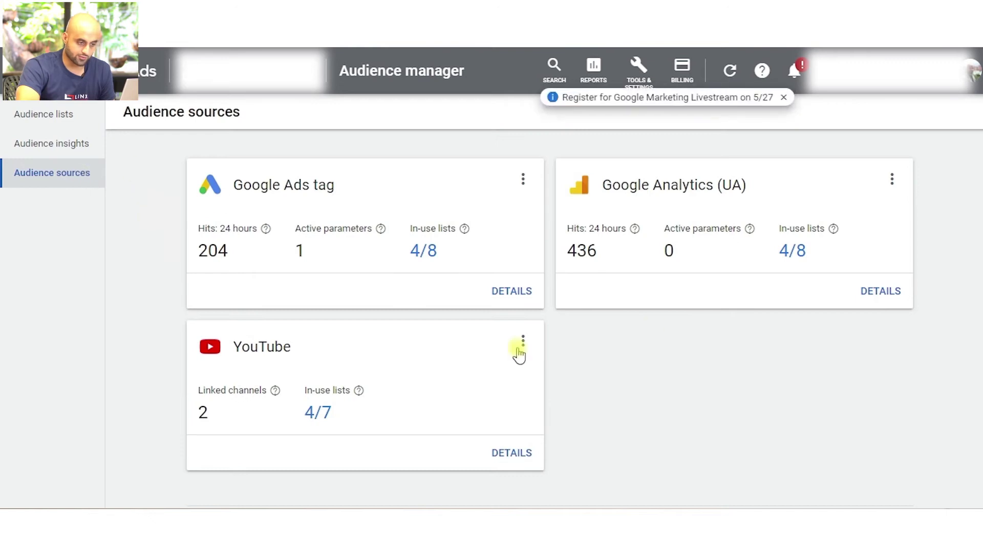
left_click(883, 289)
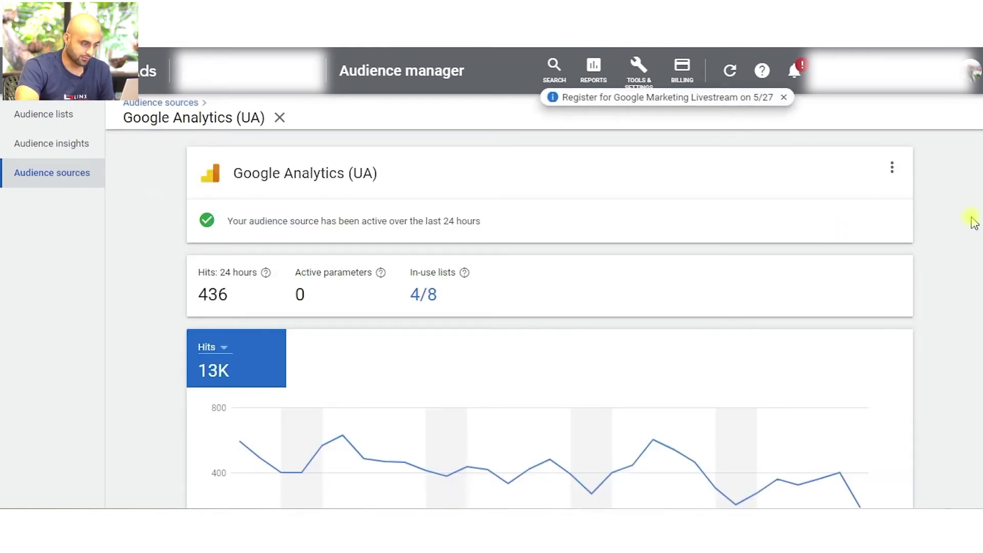
scroll(977, 325, "down", 5)
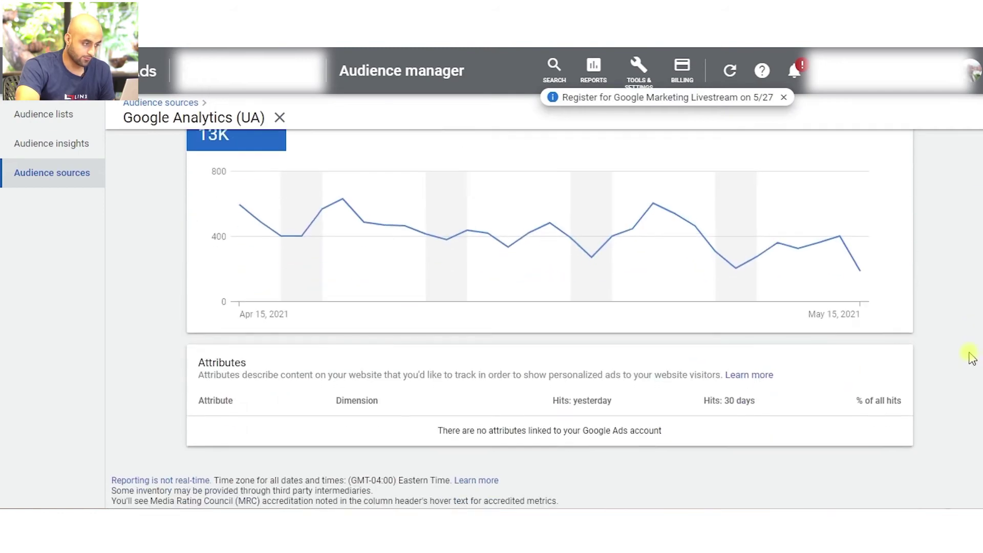
scroll(976, 264, "up", 5)
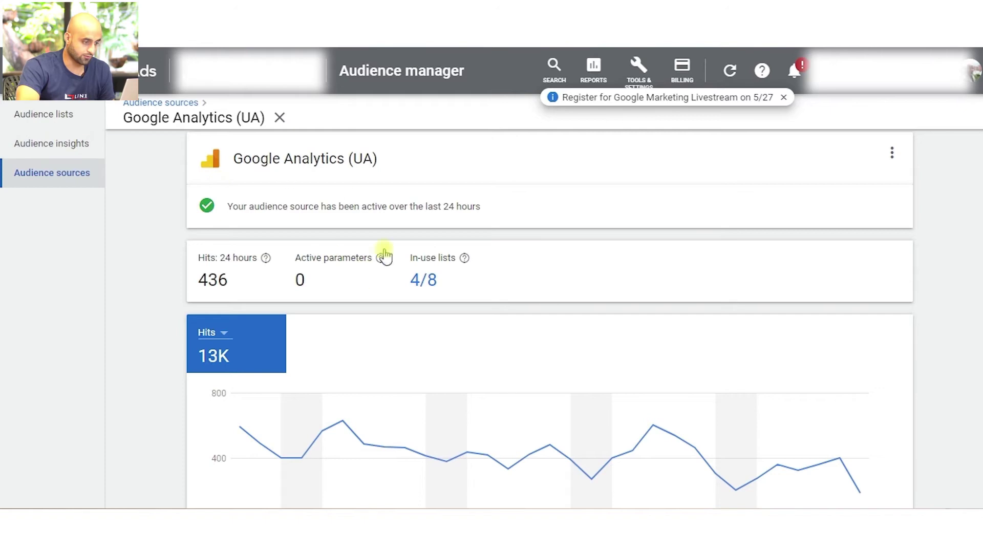
left_click(419, 283)
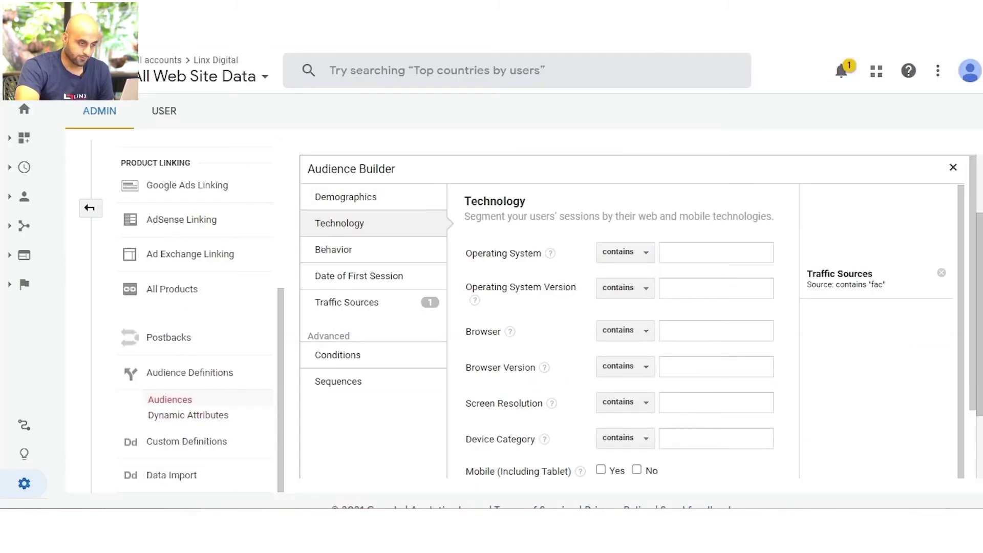
Return to Google Analytics, close the Audience Builder and cancel the unfinished audience to get back to the Audiences list.
left_click(953, 168)
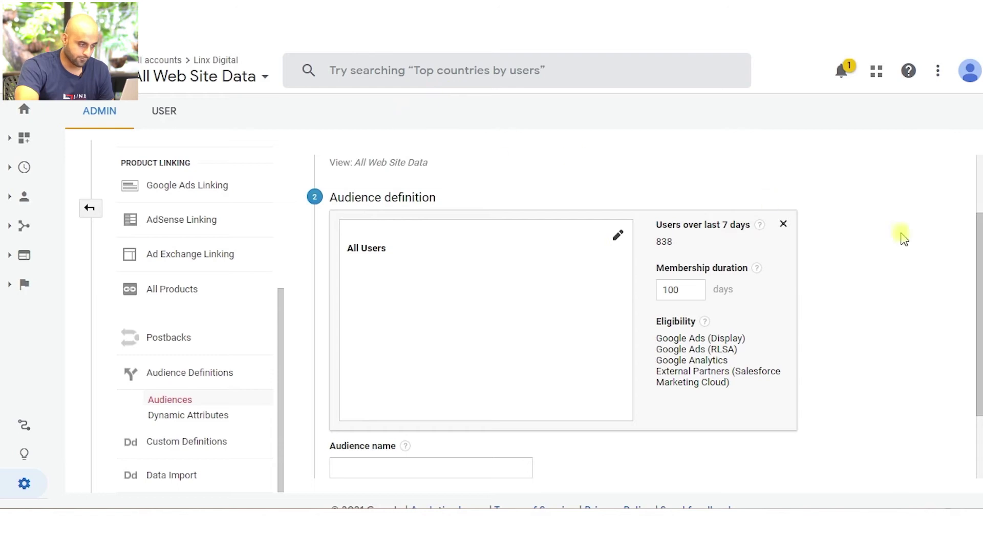
scroll(975, 307, "down", 2)
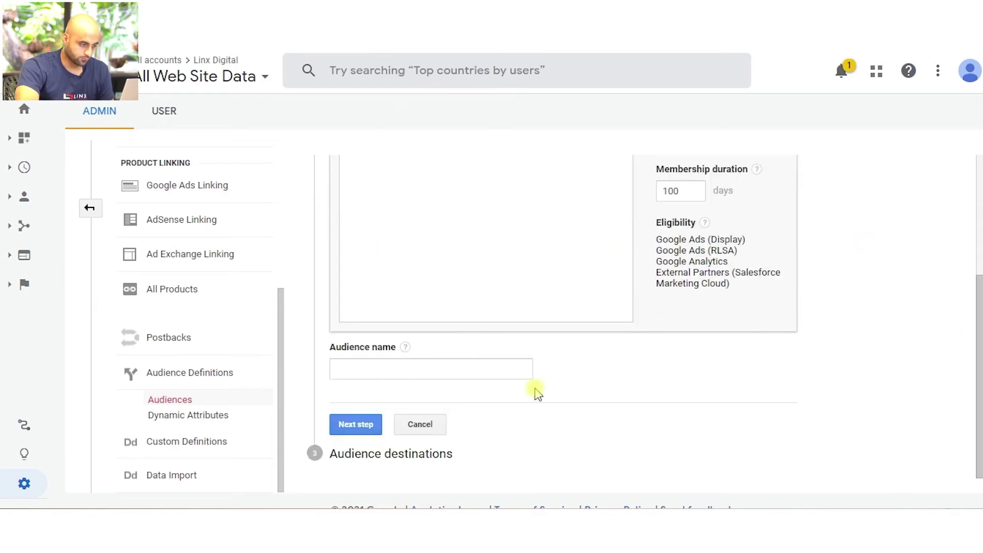
left_click(418, 425)
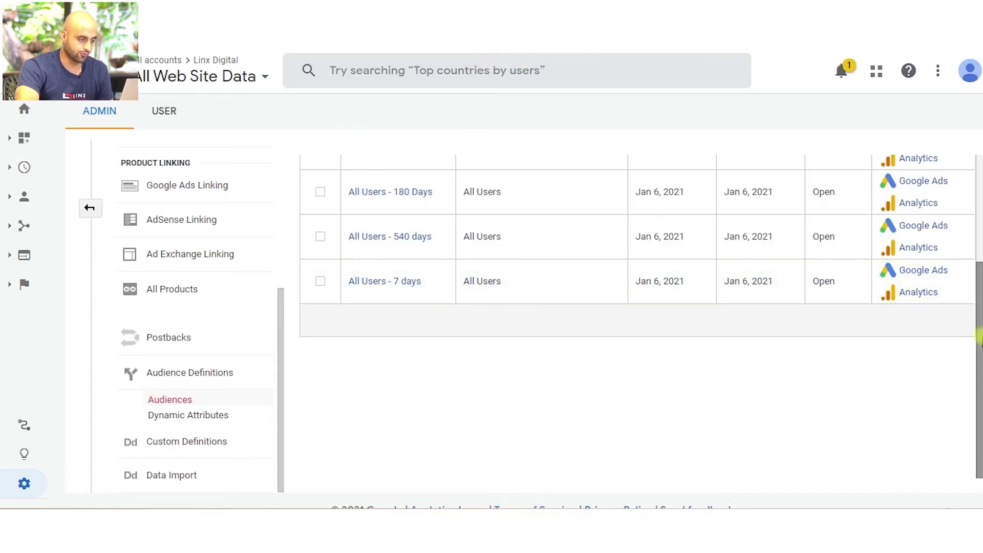
scroll(312, 327, "up", 3)
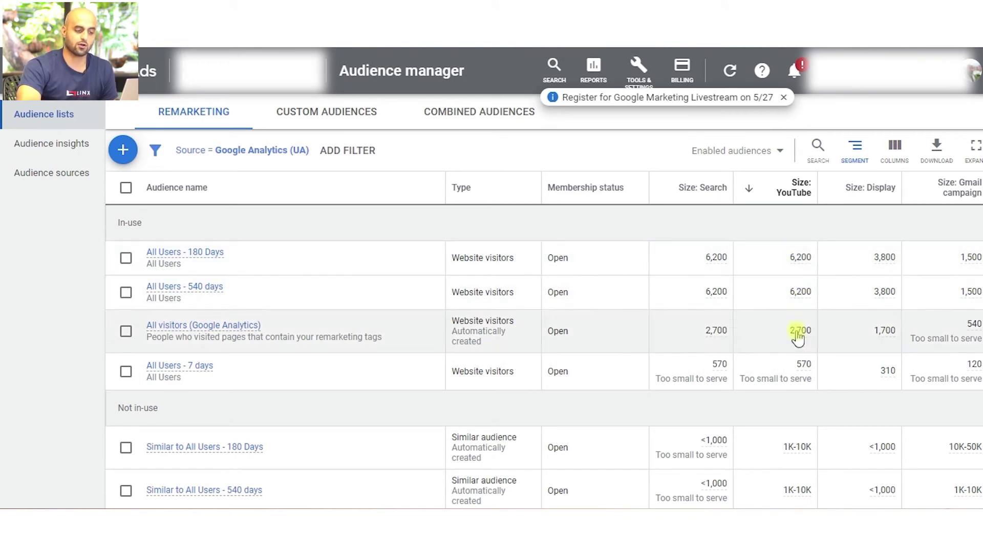
In Google Ads, examine the YouTube sizes of the audiences sourced from Google Analytics, especially All Users - 7 days.
mouse_move(781, 192)
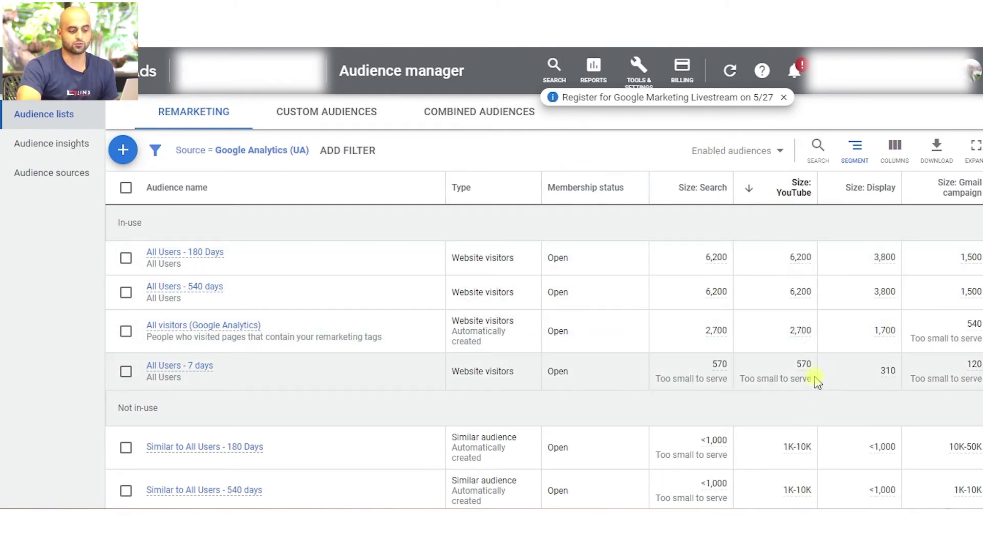
left_click_drag(813, 379, 748, 383)
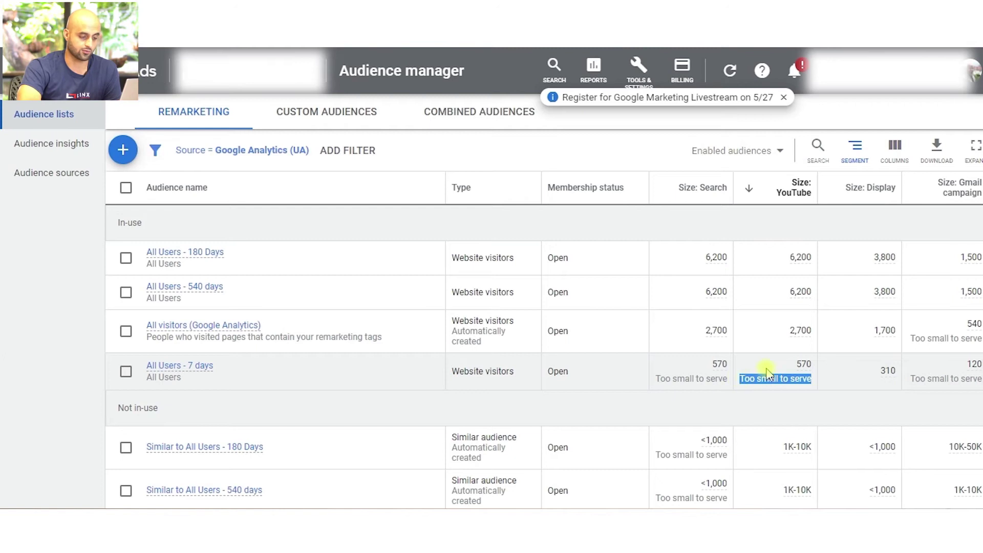
triple_click(797, 362)
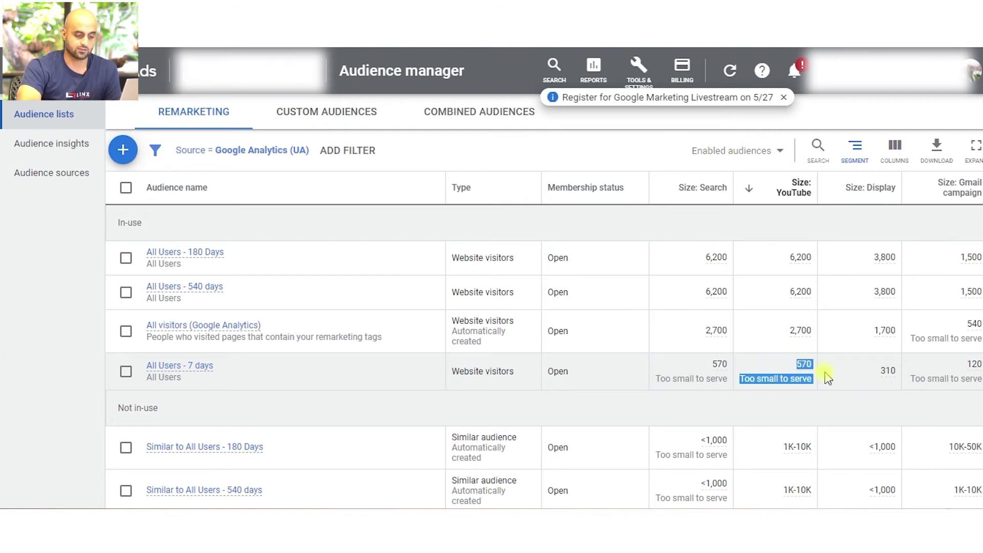
left_click(807, 397)
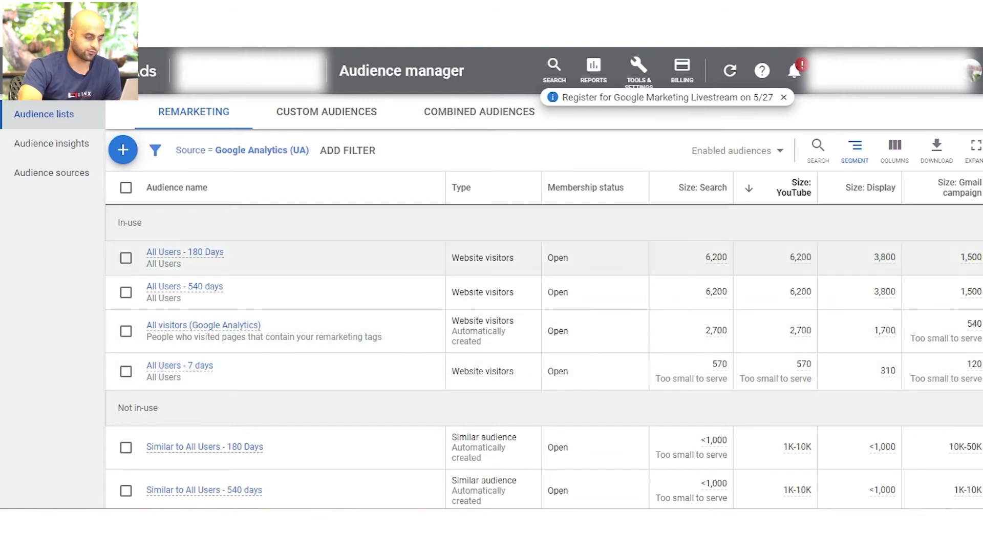
scroll(826, 368, "down", 1)
scroll(544, 302, "down", 2)
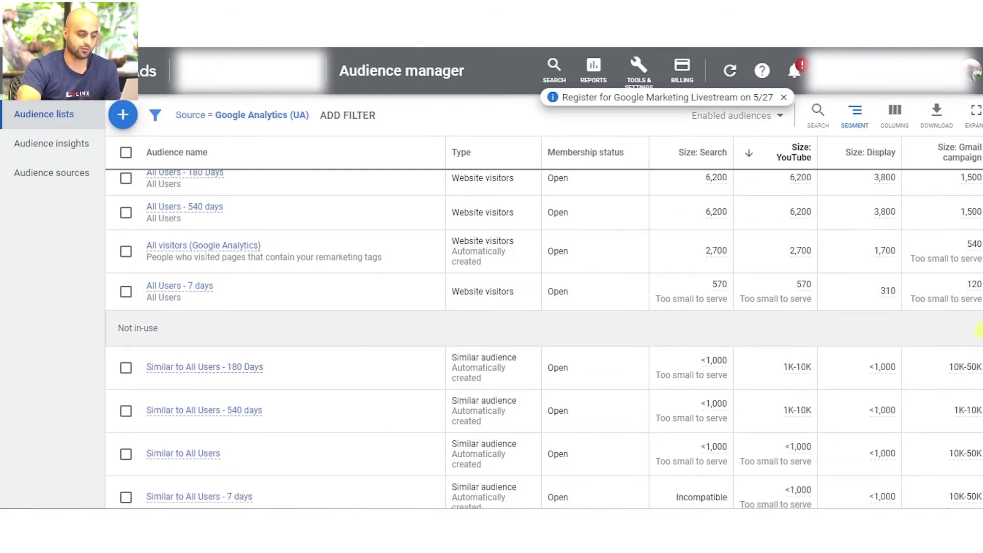
scroll(544, 302, "up", 3)
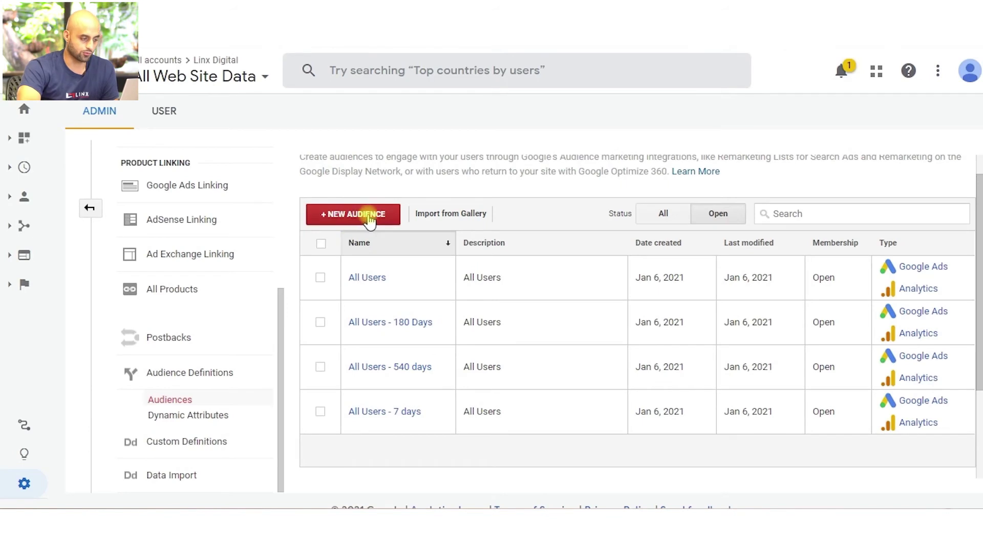
Start a new audience of users who visited a specific section of the site and open its page condition's value for editing.
left_click(346, 217)
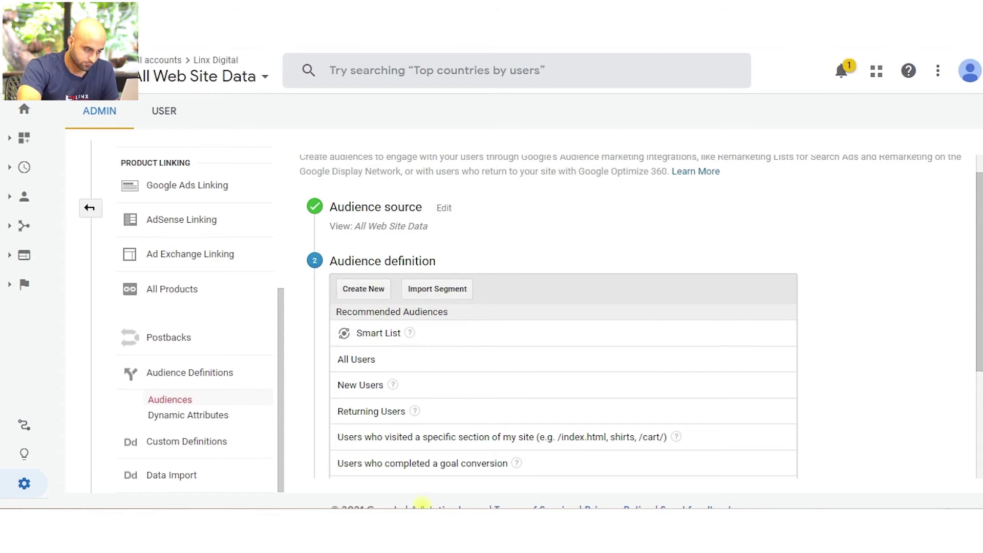
left_click(454, 438)
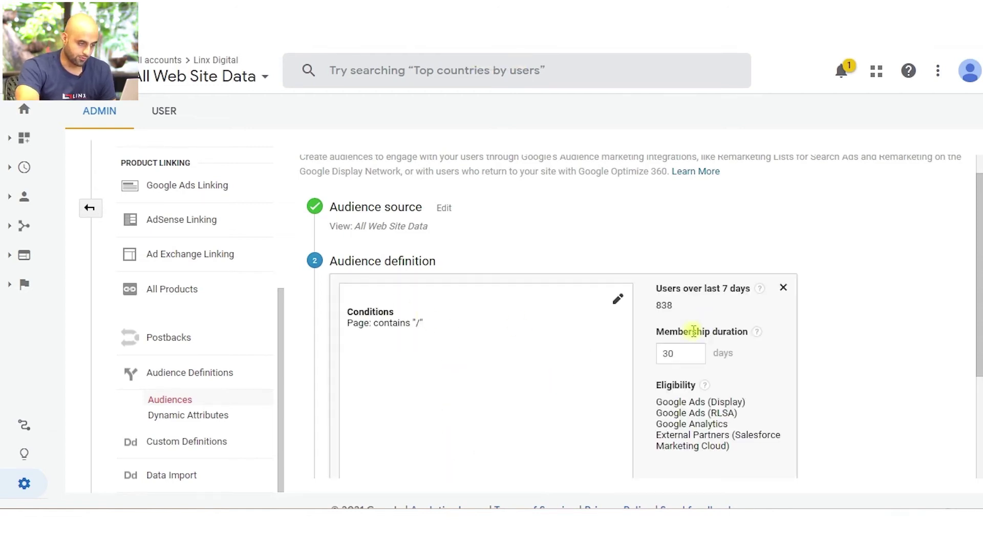
left_click(615, 303)
left_click(639, 279)
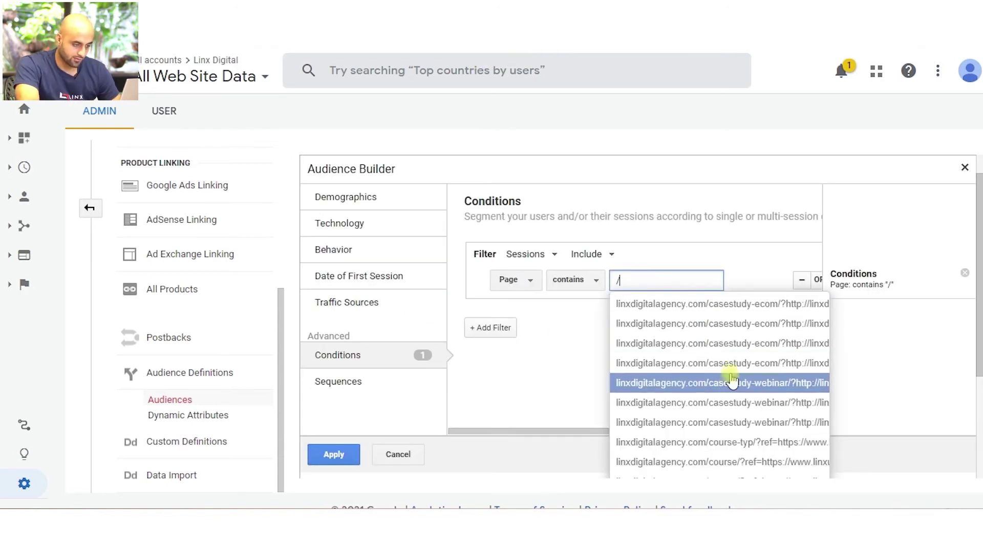
Set the page condition to contain one of the suggested linxdigitalagency.com/thankyou-appt-booked/ addresses and apply it.
type("cas")
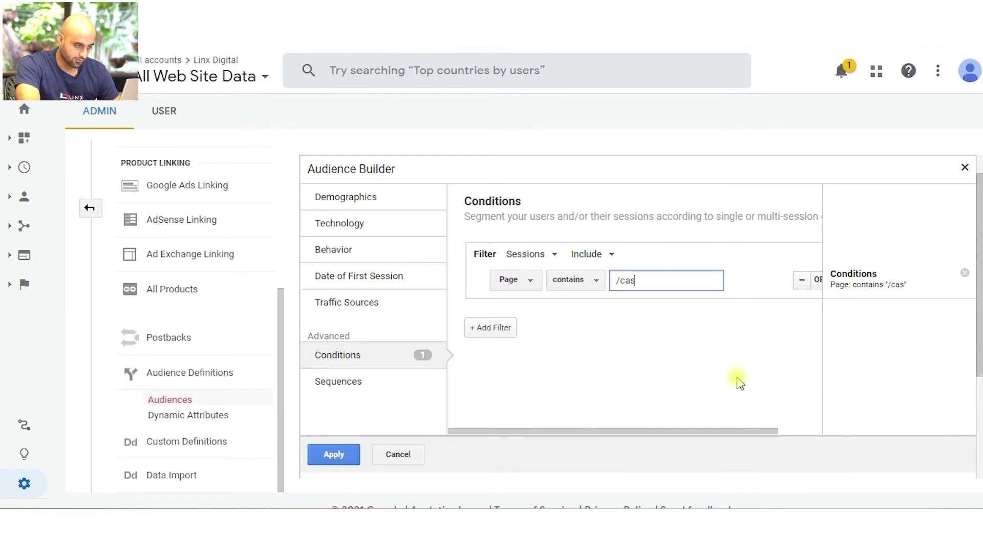
key("BackSpace")
type("s")
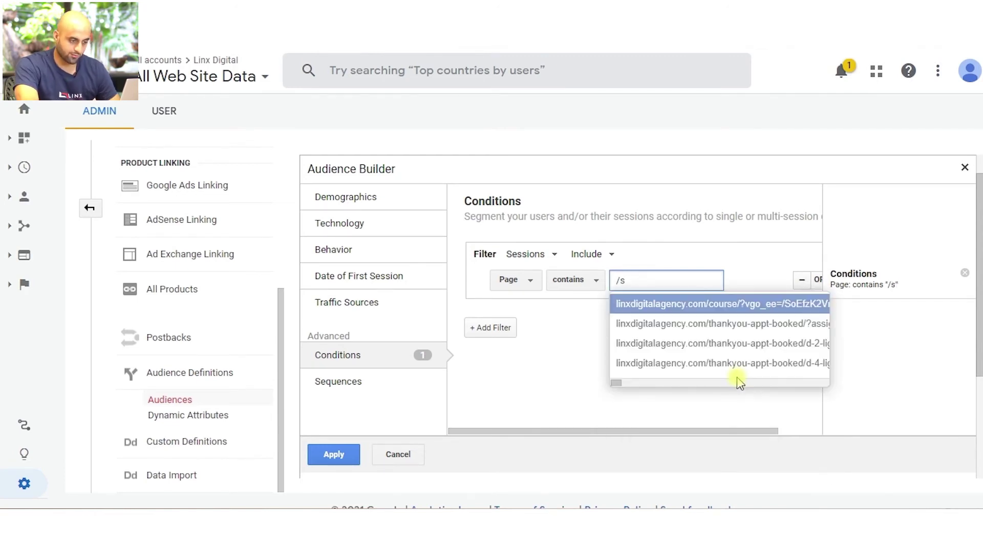
left_click(724, 328)
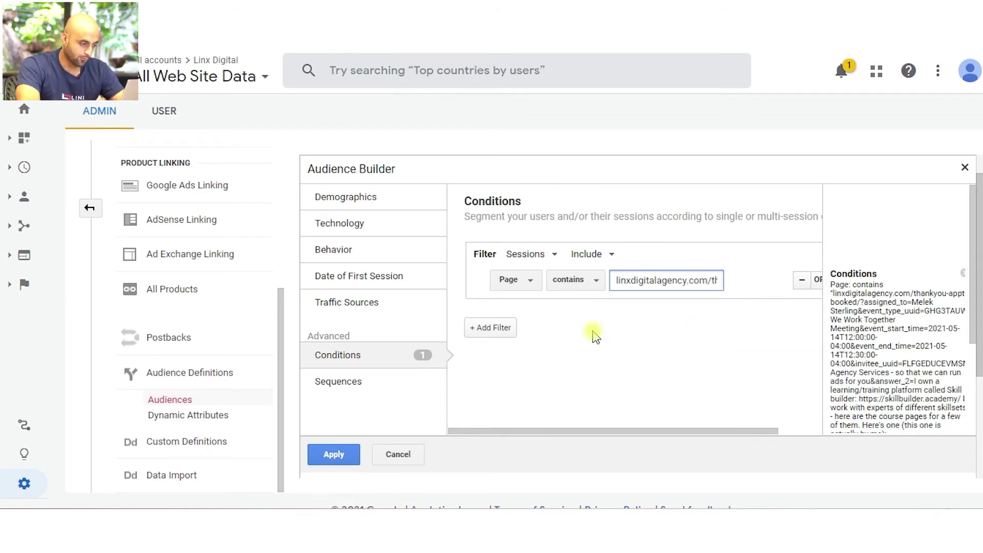
left_click(745, 348)
left_click_drag(647, 428, 862, 414)
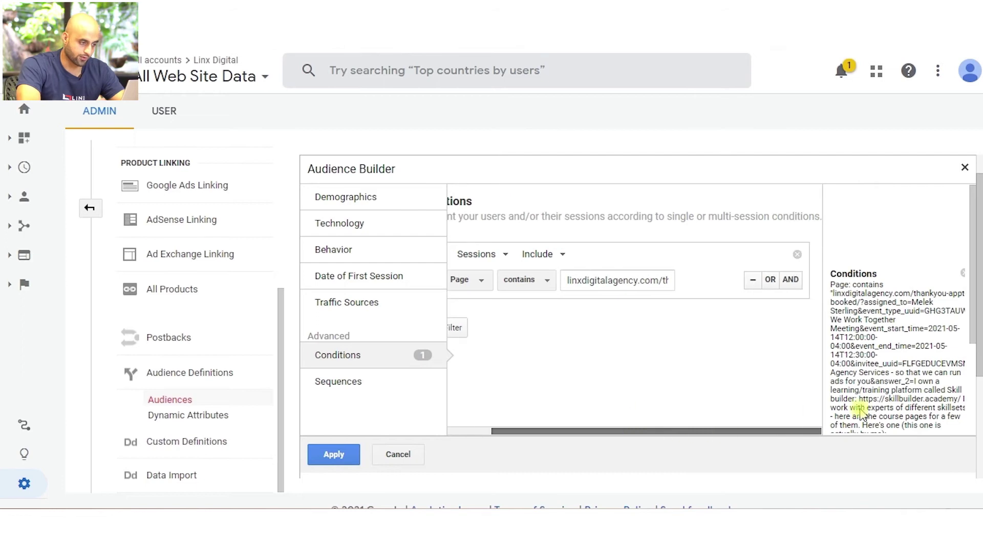
left_click_drag(681, 414, 445, 413)
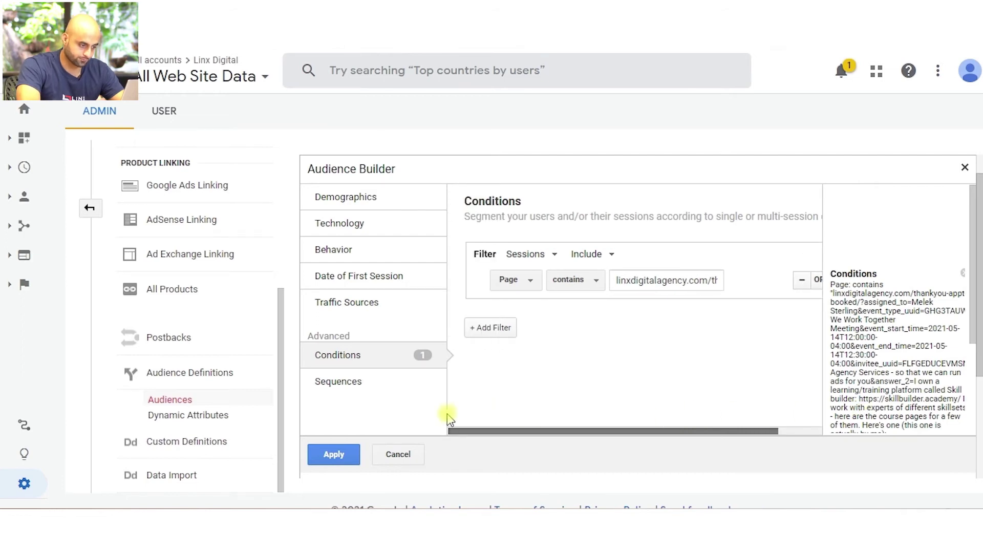
left_click(587, 285)
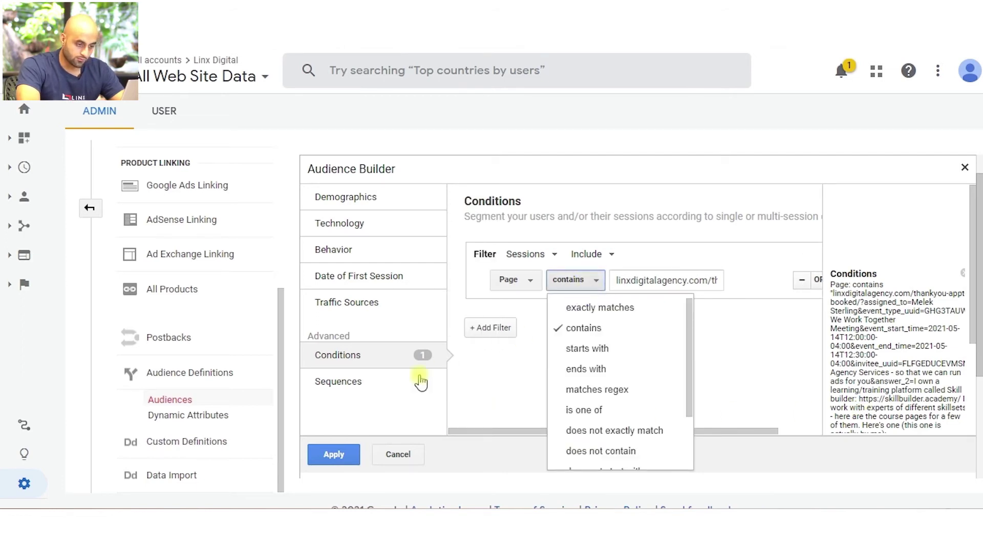
left_click(330, 453)
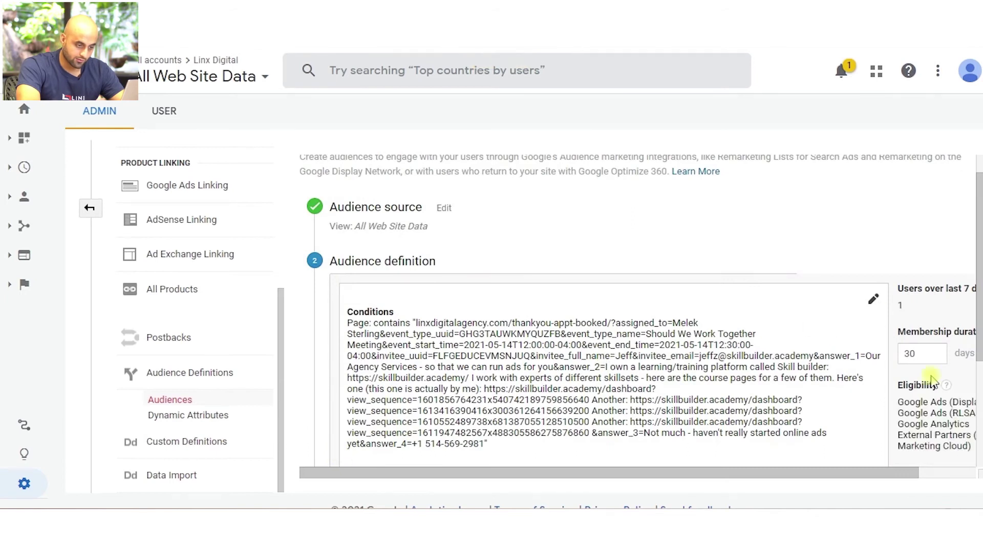
Reopen the audience's conditions and delete the first part of the parameters following thankyou-appt-booked/ in the page value.
left_click_drag(865, 472, 845, 466)
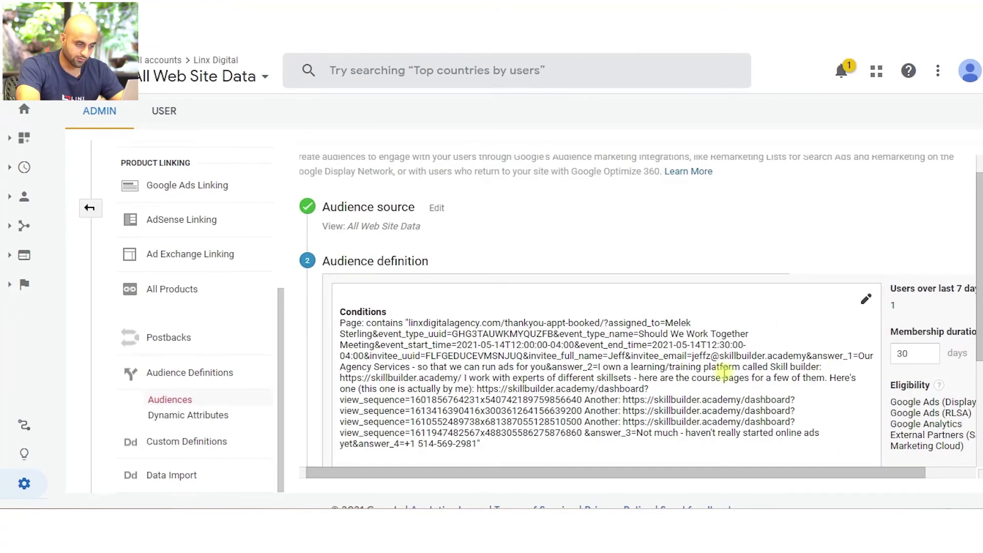
left_click(866, 299)
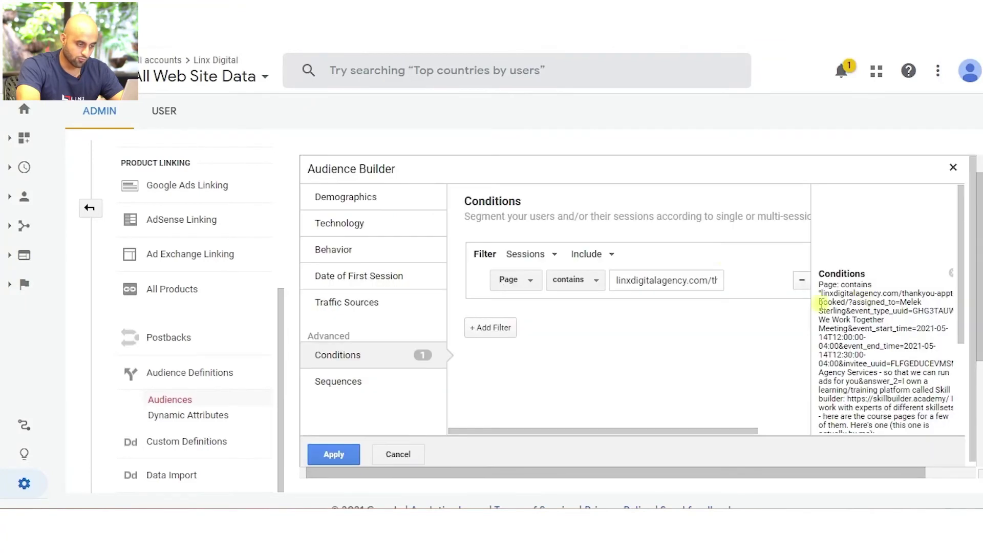
left_click_drag(692, 277, 733, 296)
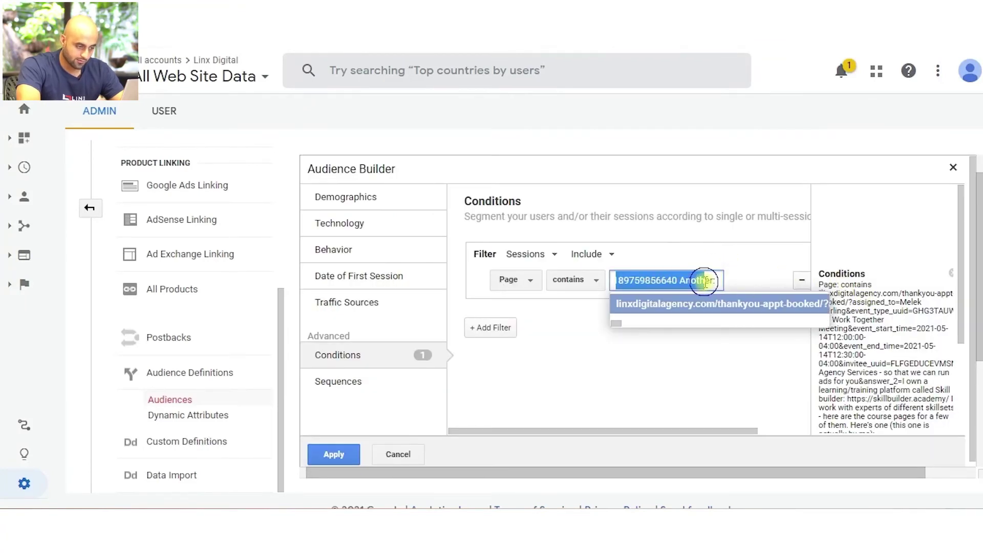
left_click(670, 282)
left_click_drag(651, 280, 693, 283)
left_click(629, 288)
left_click(690, 284)
key("Right")
key("Right")
key("Right")
key("Right")
key("Right")
key("Right")
key("Right")
key("Right")
key("Right")
key("Right")
key("Right")
key("Right")
key("Right")
key("Right")
key("Right")
key("Right")
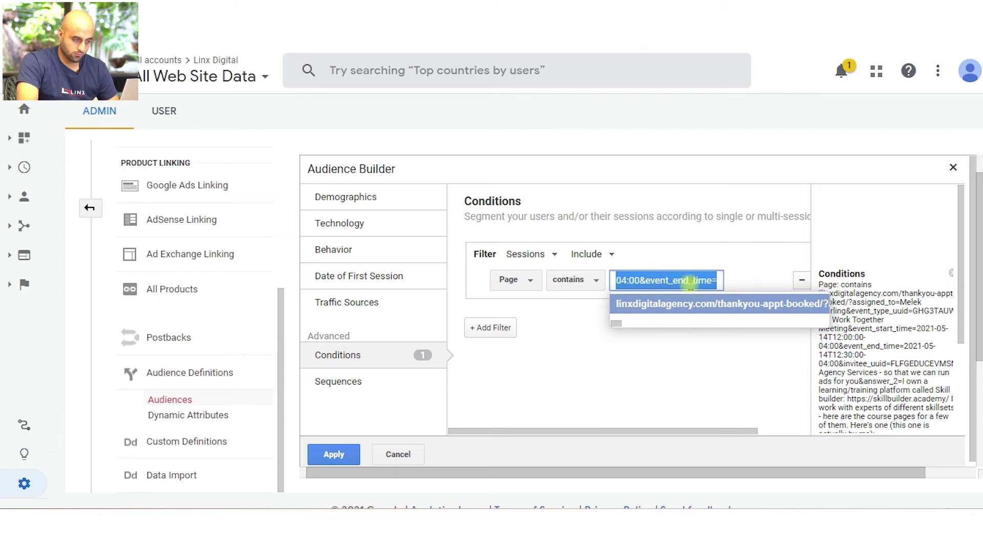
key("BackSpace")
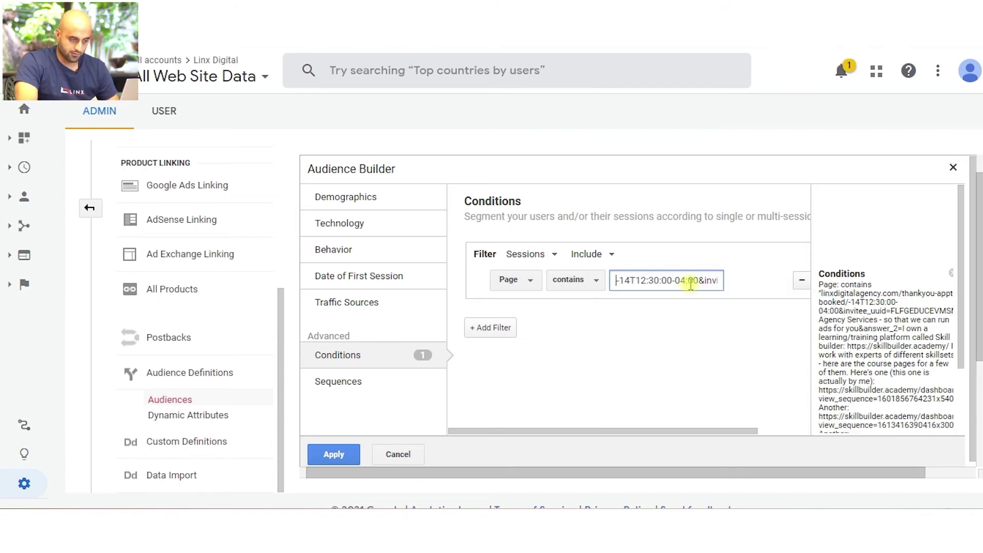
Delete the remaining parameters so the page condition contains linxdigitalagency.com/thankyou-appt-booked/, and apply it.
key("shift+Right")
key("shift+Right")
key("shift+Right")
key("shift+Right")
key("shift+Right")
key("shift+Right")
key("shift+Right")
key("shift+Right")
key("shift+Right")
key("shift+Right")
key("shift+Right")
key("shift+Right")
key("shift+Right")
key("shift+Right")
key("shift+Right")
key("shift+Right")
key("shift+Right")
key("shift+Right")
key("shift+Right")
key("shift+Right")
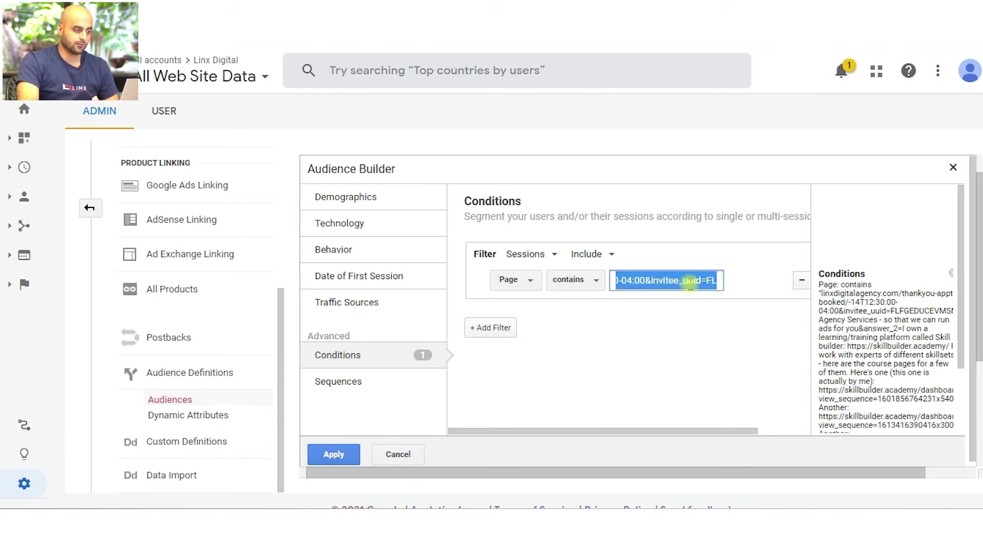
key("shift+Right")
key("shift+Right")
key("shift+Right")
key("shift+Right")
key("shift+Right")
key("shift+Right")
key("shift+Right")
key("shift+Right")
key("shift+Right")
key("shift+Right")
key("shift+Right")
key("shift+Right")
key("shift+Right")
key("shift+Right")
key("shift+Right")
key("shift+Right")
key("shift+Right")
key("shift+Right")
key("shift+Right")
key("shift+Right")
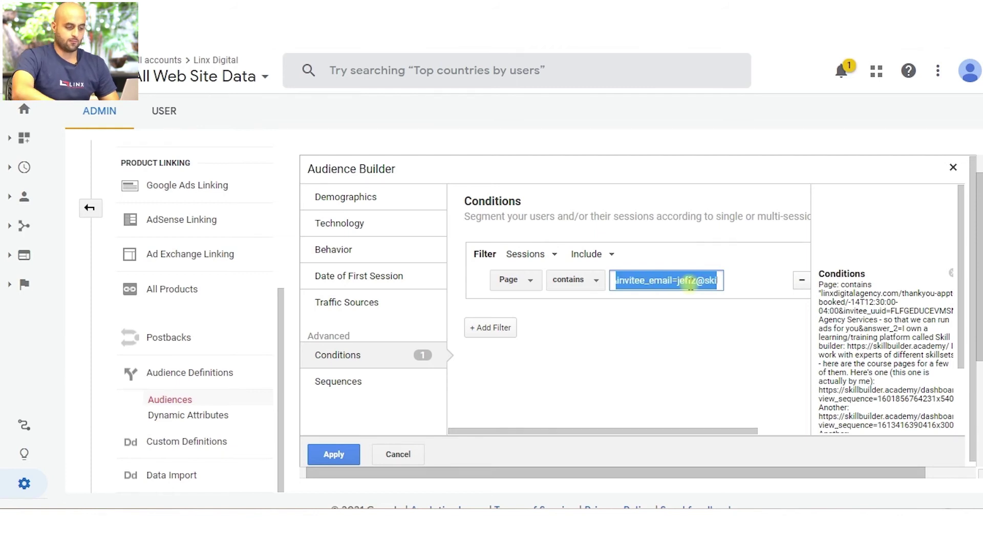
key("shift+Right")
key("shift+Right")
key("shift+Right")
key("shift+Right")
key("shift+Right")
key("shift+Right")
key("shift+Right")
key("shift+Right")
key("shift+Right")
key("shift+Right")
key("shift+Right")
key("shift+Right")
key("shift+Right")
key("shift+Right")
key("shift+Right")
key("shift+Right")
key("shift+Right")
key("shift+Right")
key("shift+Right")
key("shift+Right")
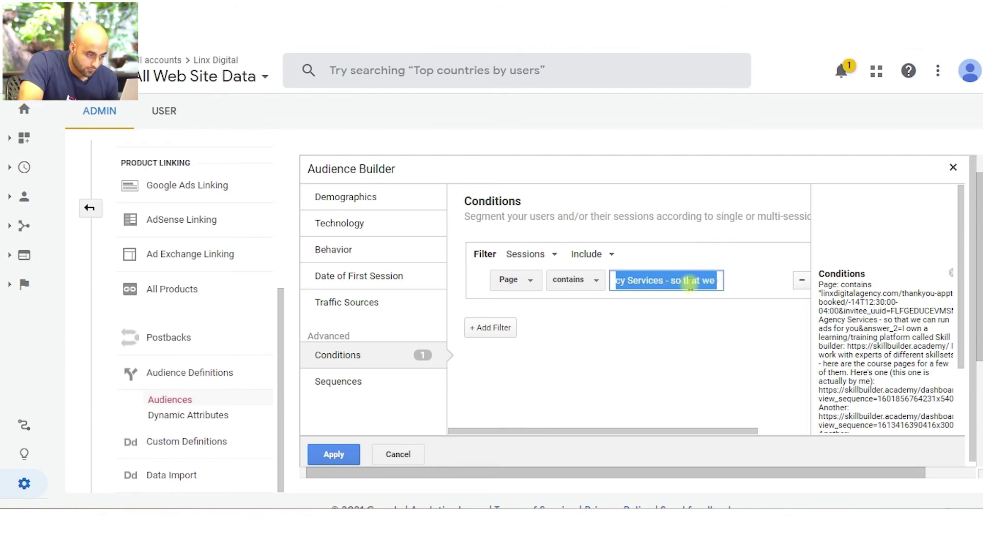
key("BackSpace")
left_click_drag(616, 281, 979, 281)
key("BackSpace")
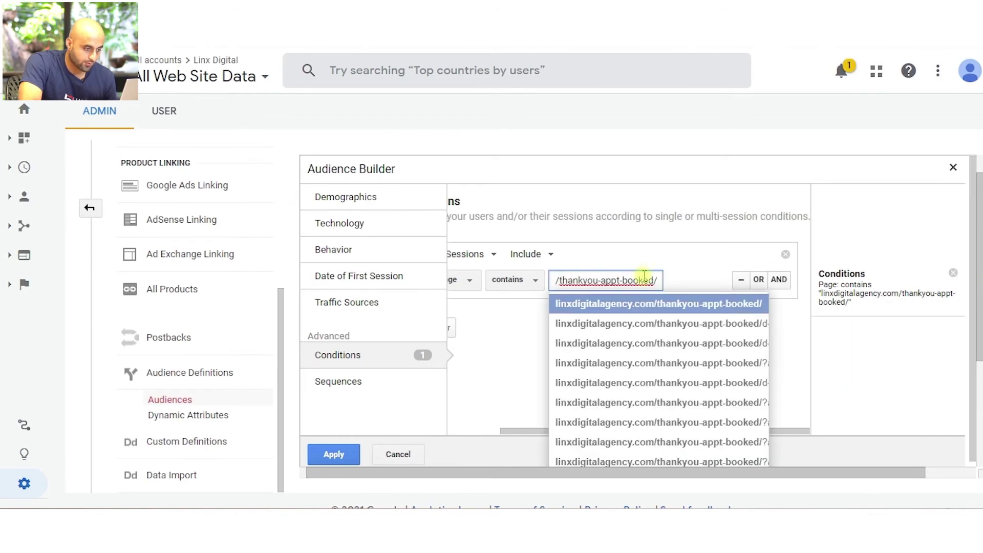
left_click(702, 274)
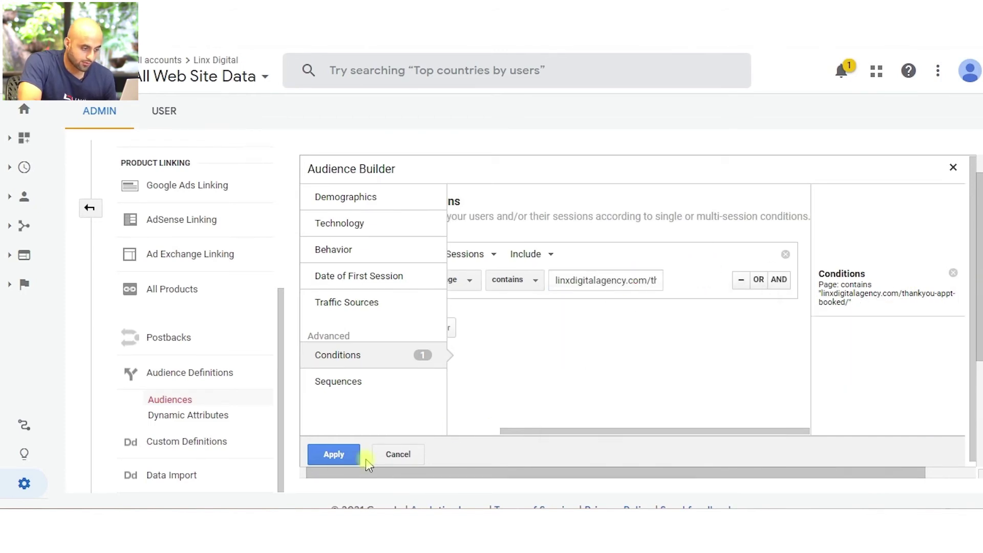
left_click(338, 454)
Examine the new audience's membership duration, its condition and eligibility, and the remaining name and destination sections.
left_click_drag(689, 353, 621, 355)
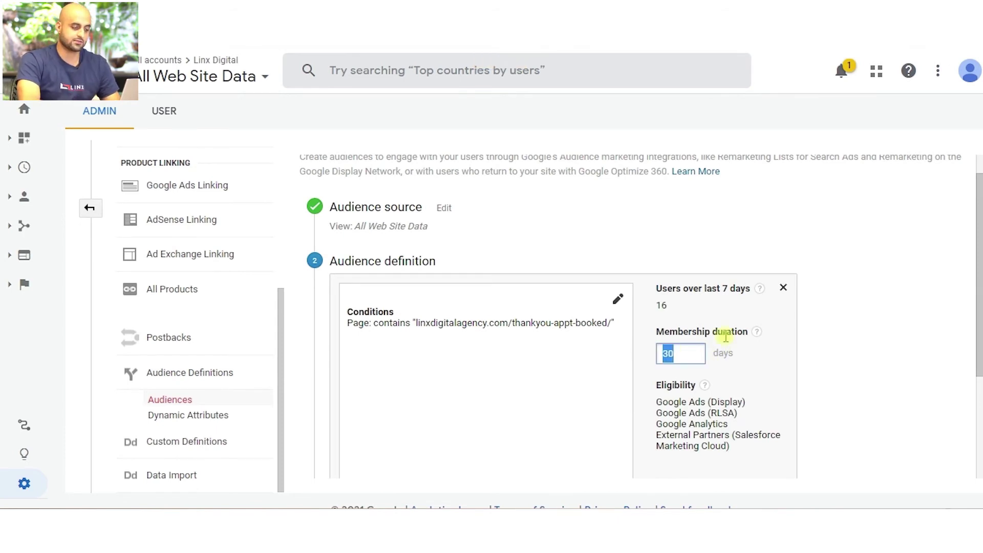
left_click(732, 309)
left_click_drag(681, 362, 647, 360)
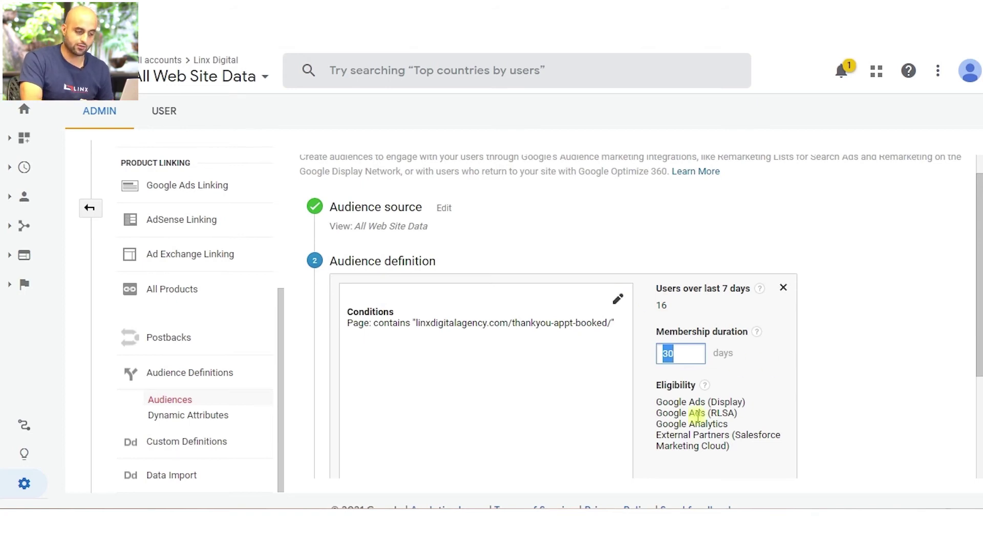
left_click(687, 351)
double_click(688, 352)
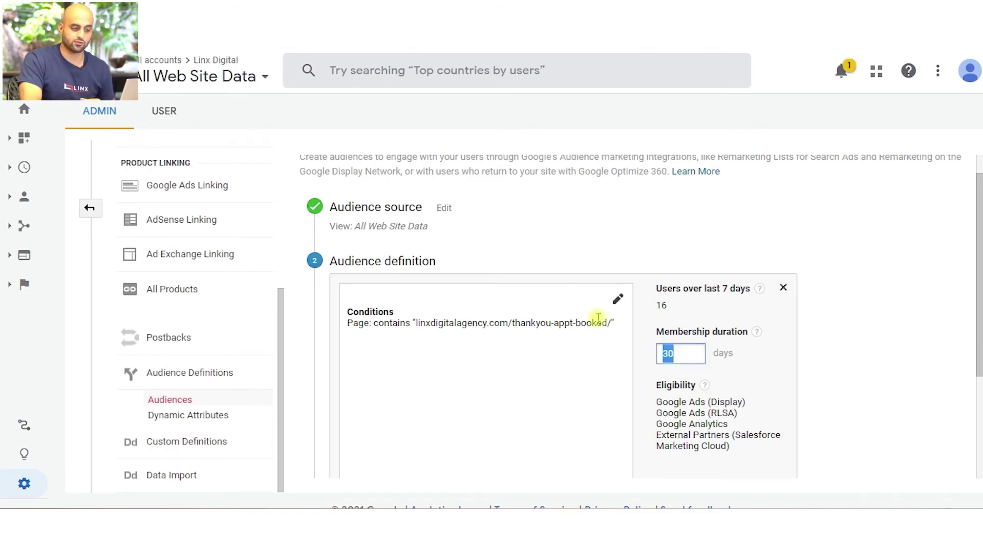
scroll(977, 214, "down", 1)
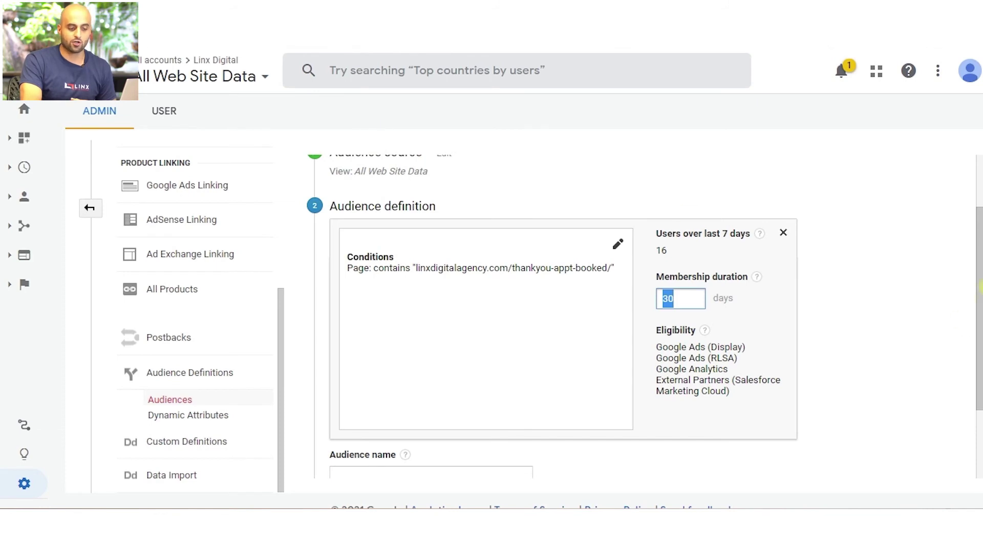
left_click(975, 302)
scroll(976, 302, "up", 2)
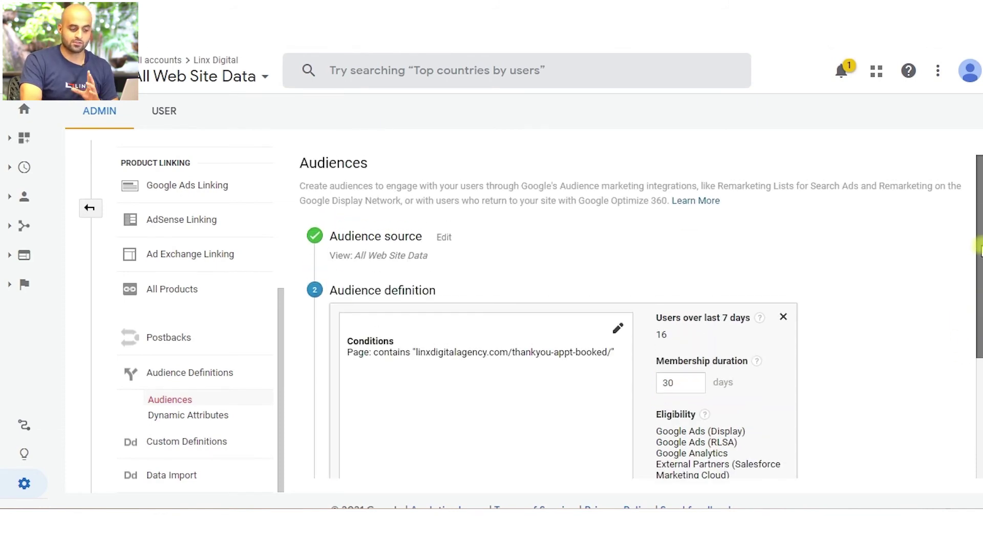
scroll(970, 287, "down", 2)
scroll(966, 318, "down", 2)
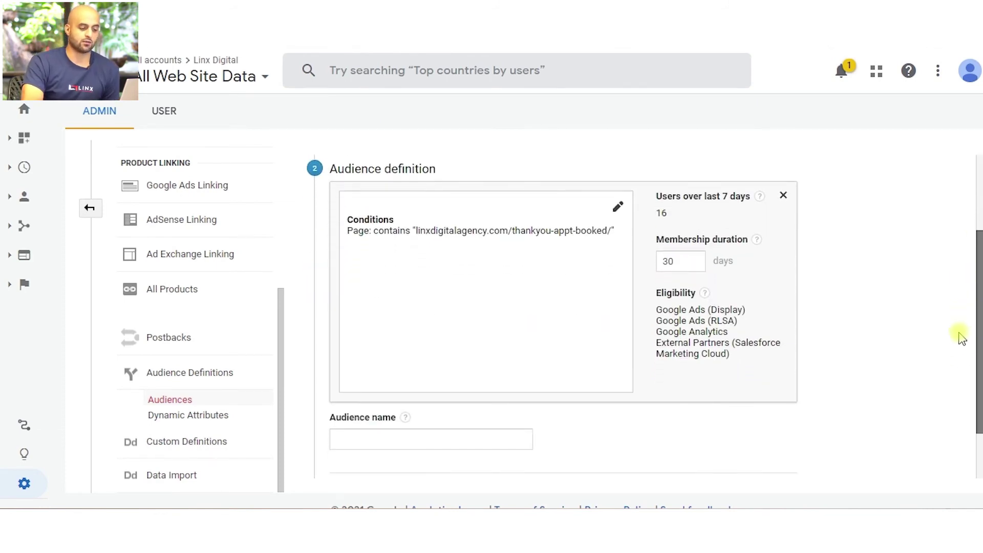
scroll(962, 337, "down", 3)
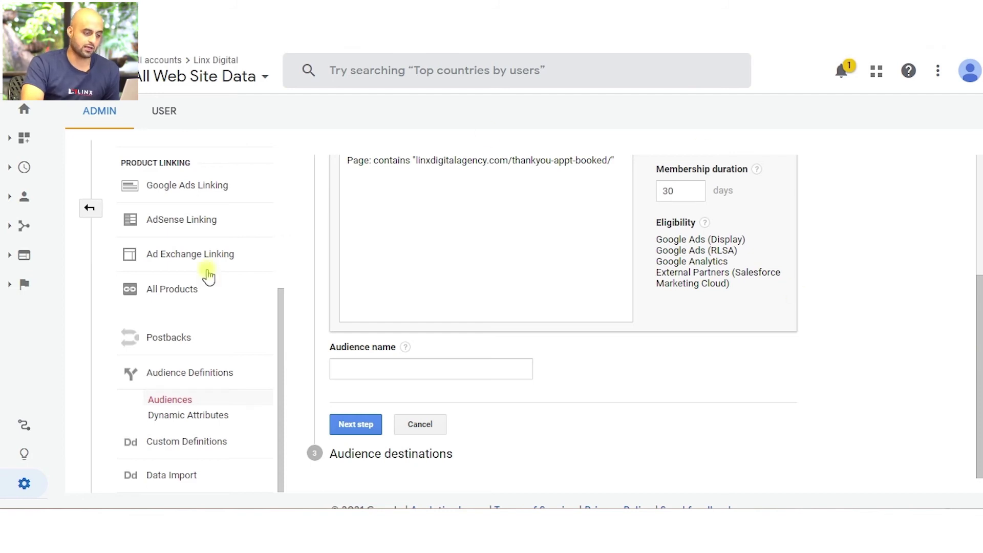
scroll(961, 286, "up", 3)
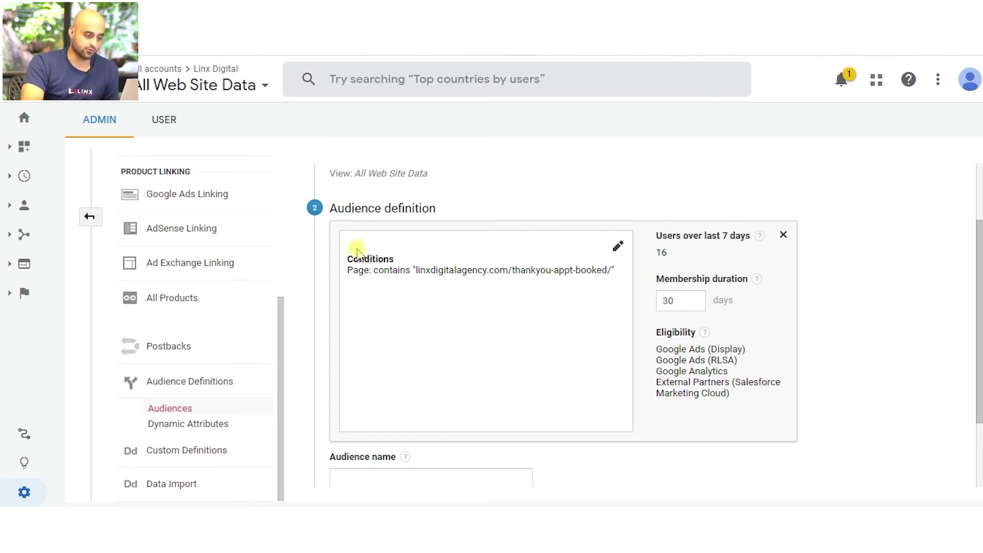
left_click_drag(977, 309, 967, 241)
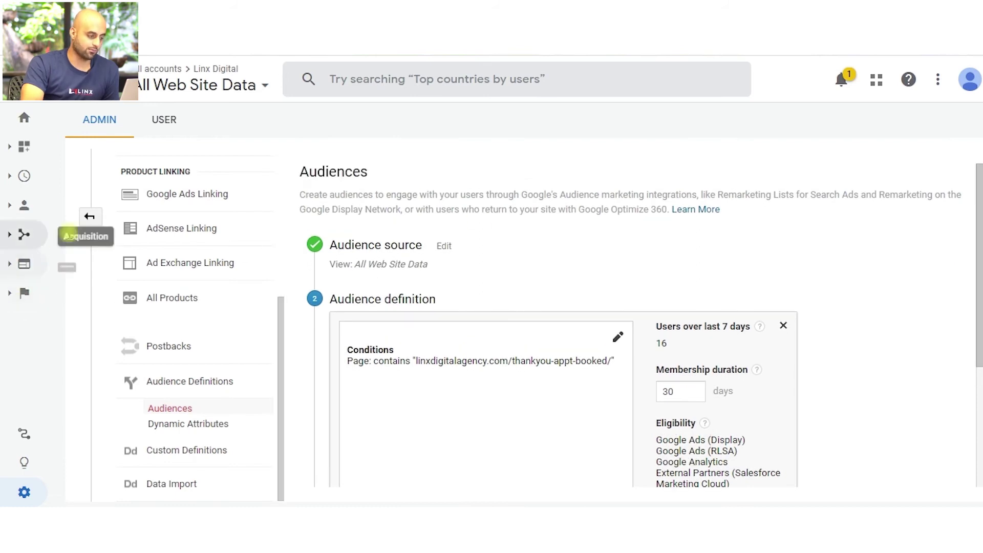
Leave the unfinished audience for the Admin overview and check which properties the account offers.
left_click(89, 217)
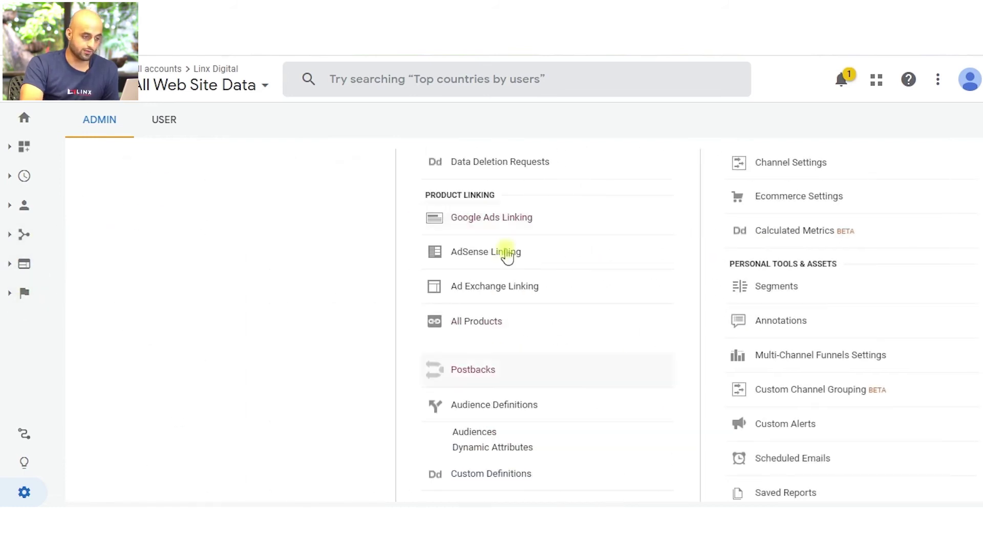
scroll(975, 377, "up", 5)
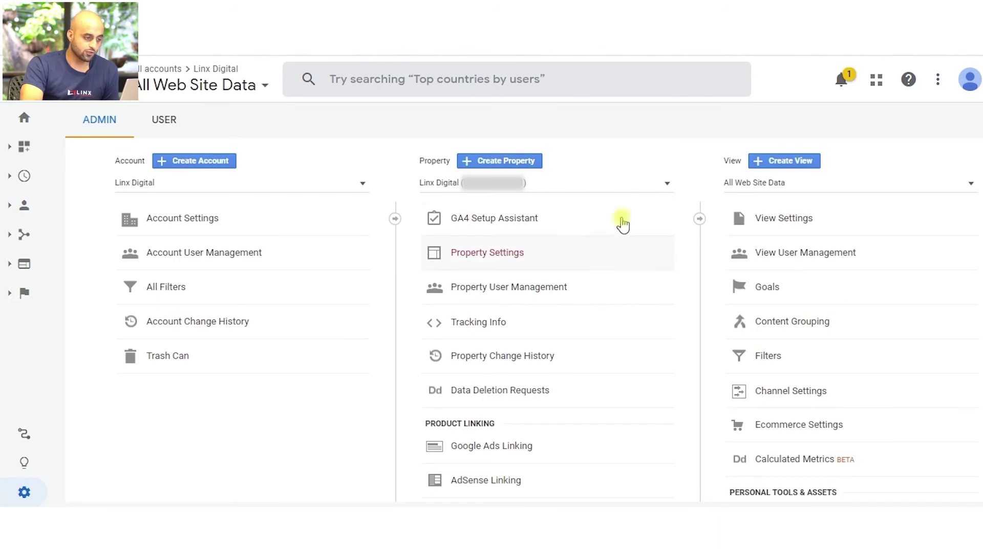
left_click(635, 187)
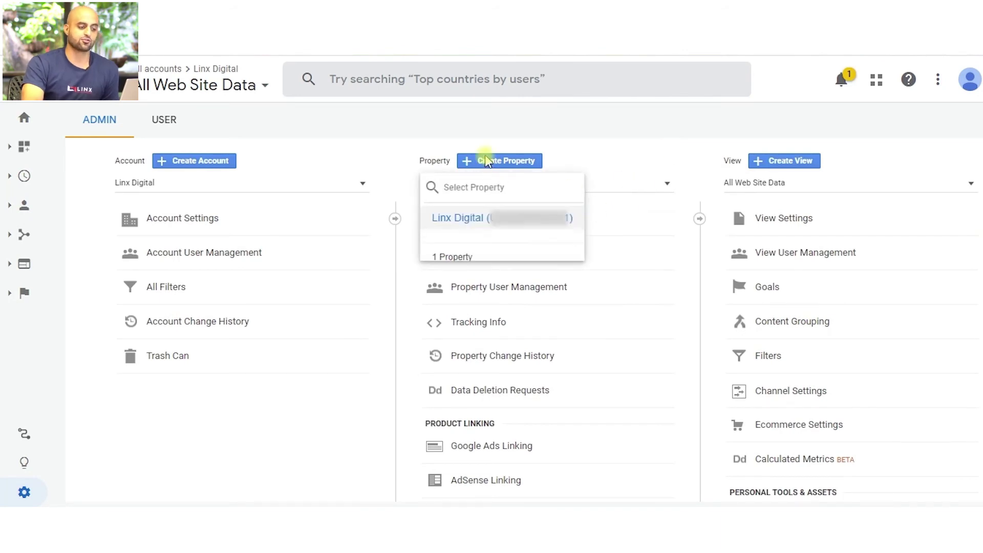
left_click(567, 147)
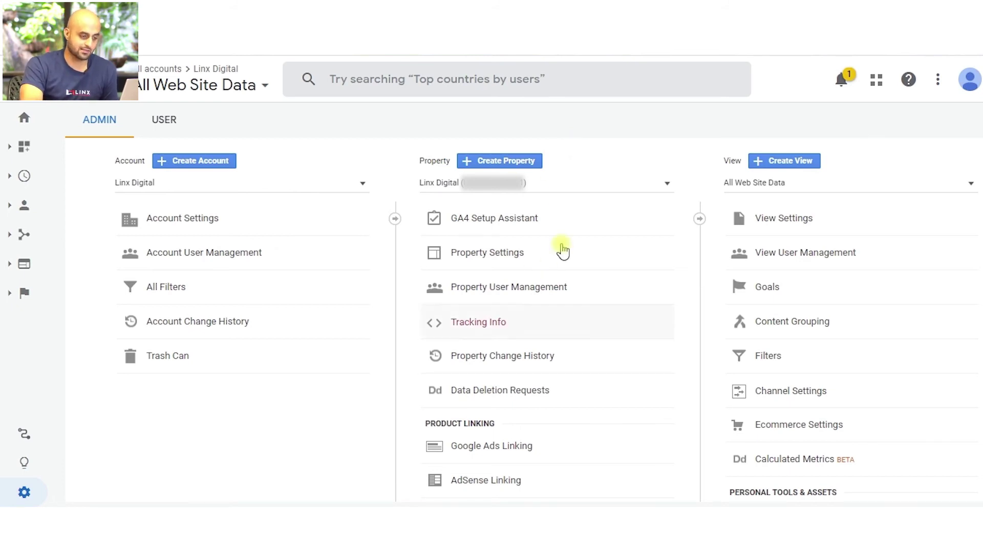
scroll(963, 302, "down", 2)
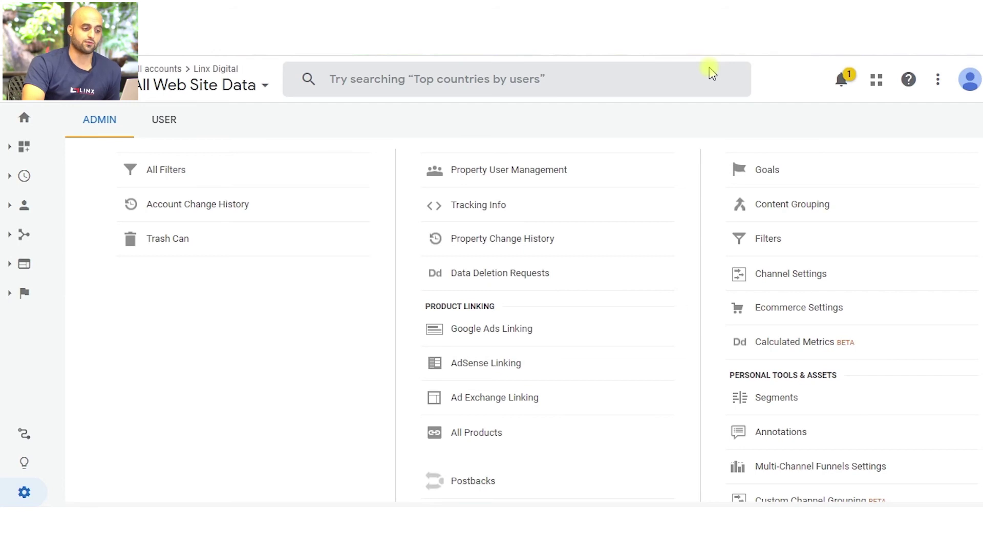
right_click(582, 236)
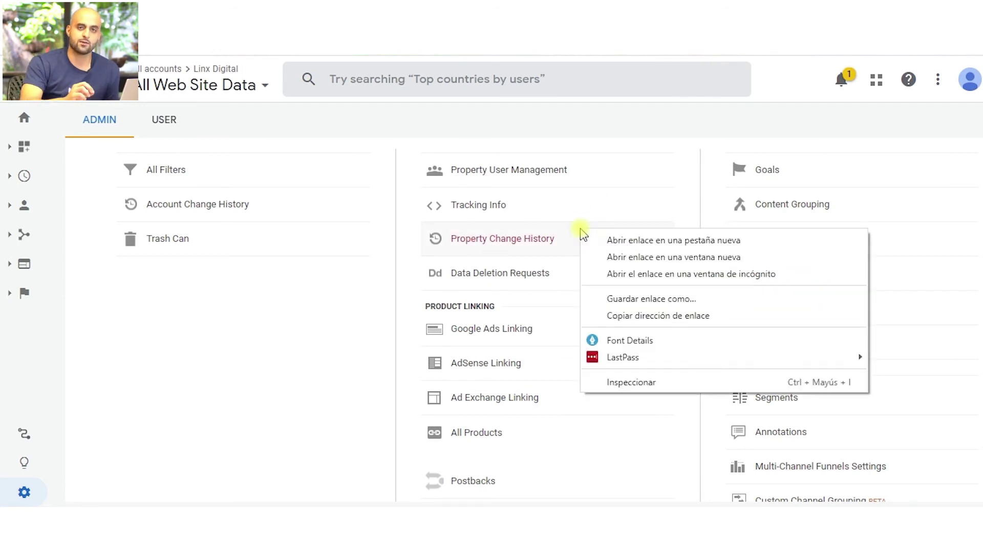